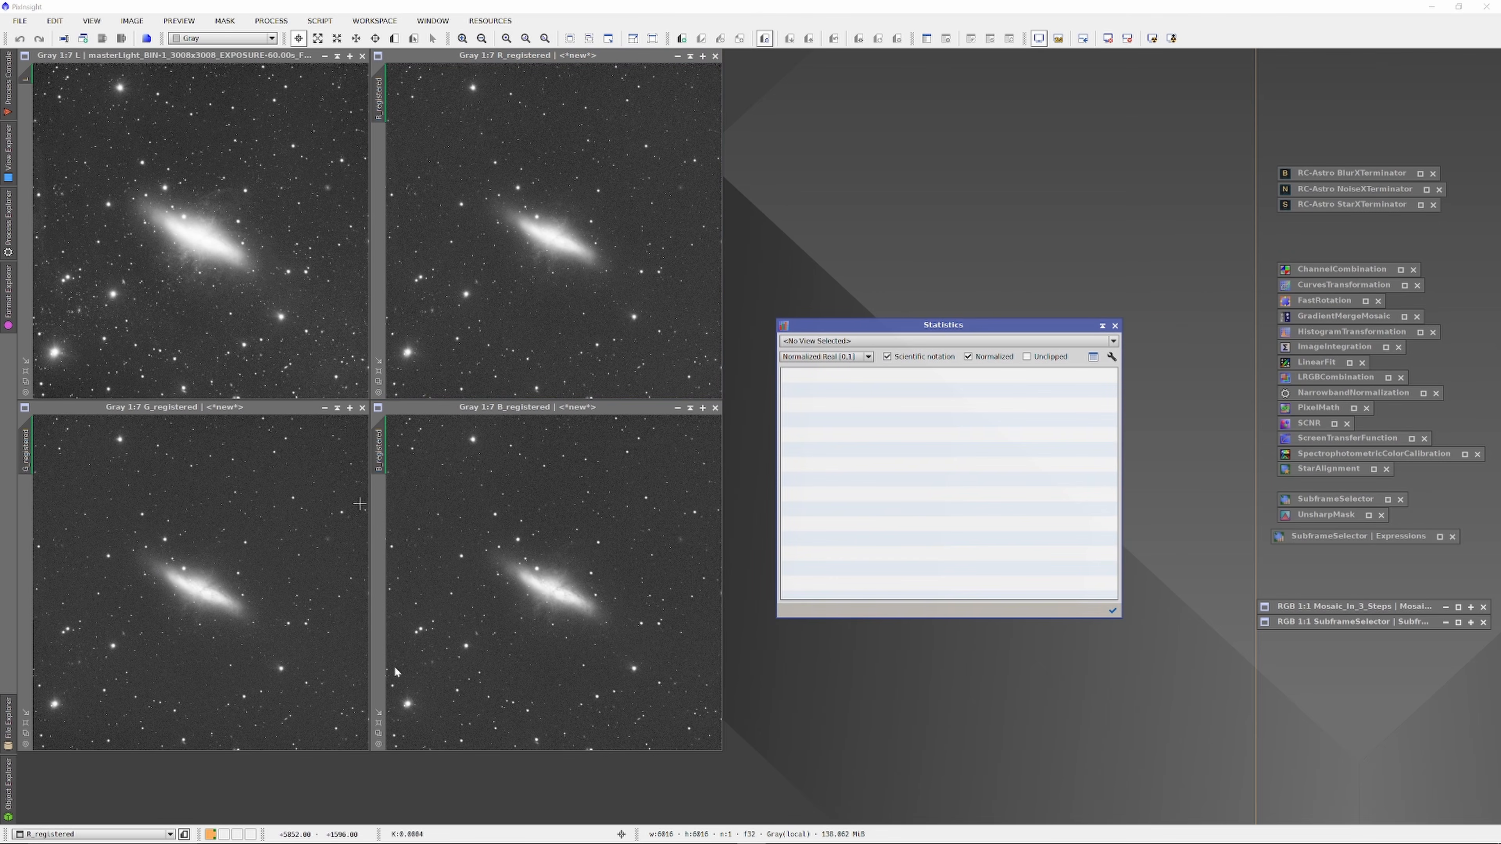
Check G_registered in Statistics, and linear-fit G_registered and B_registered to the R_registered reference with their displays auto-stretched.
left_click_drag(25, 449, 949, 492)
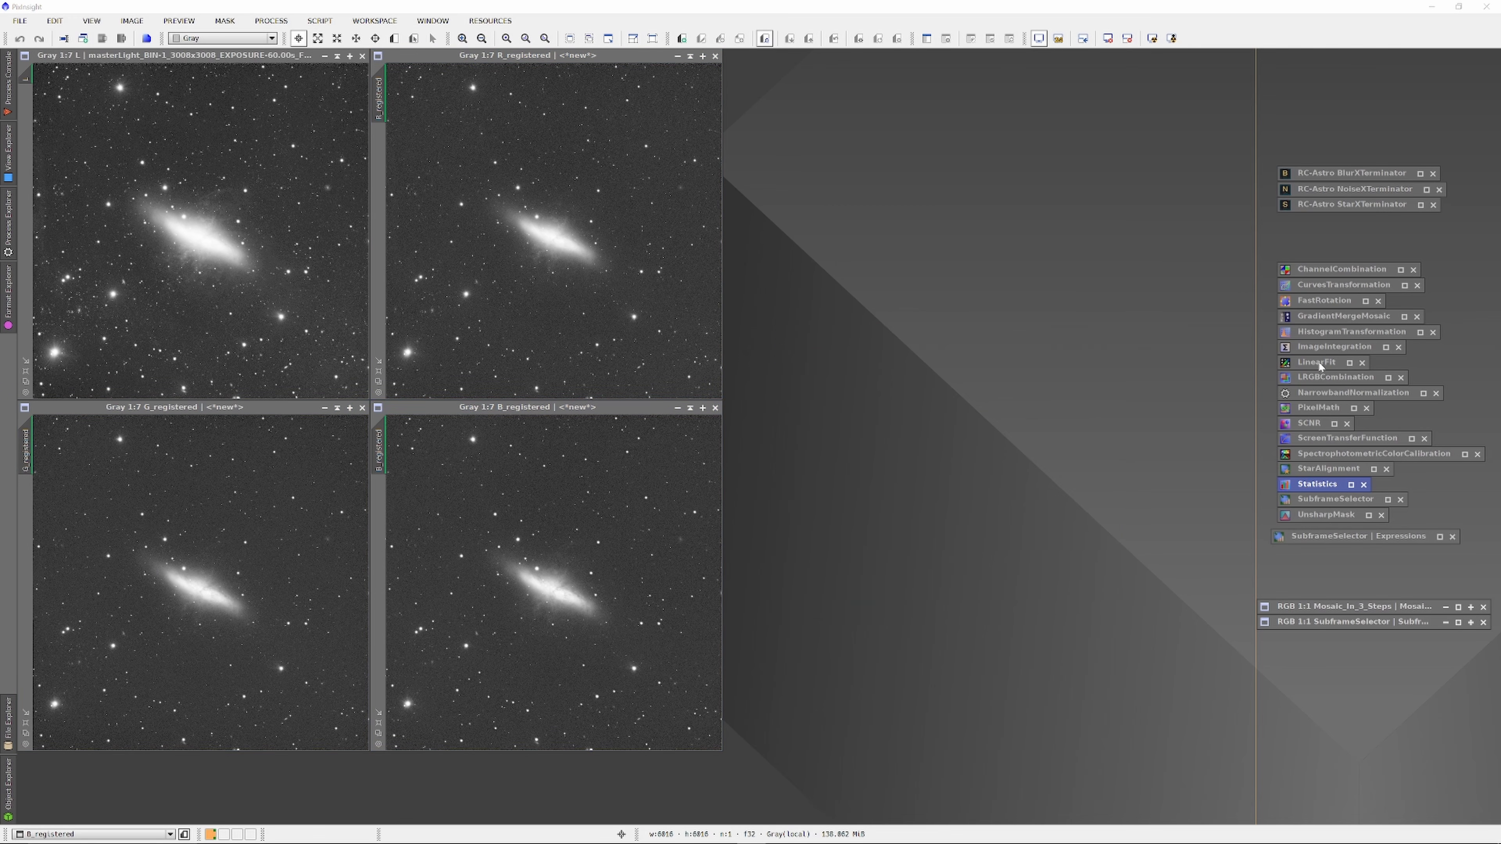
left_click_drag(378, 450, 768, 415)
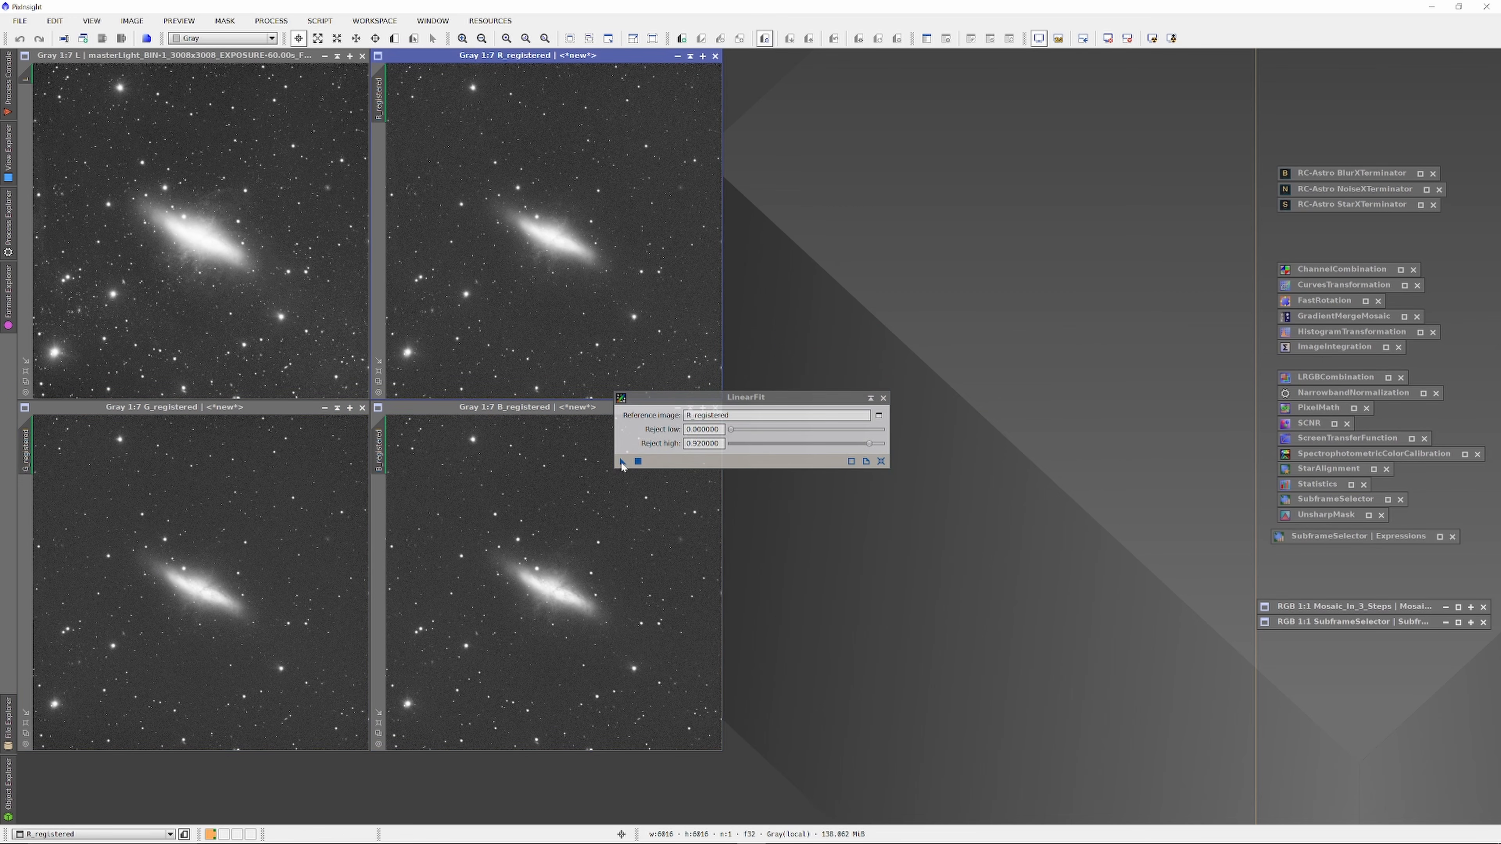
left_click(639, 462)
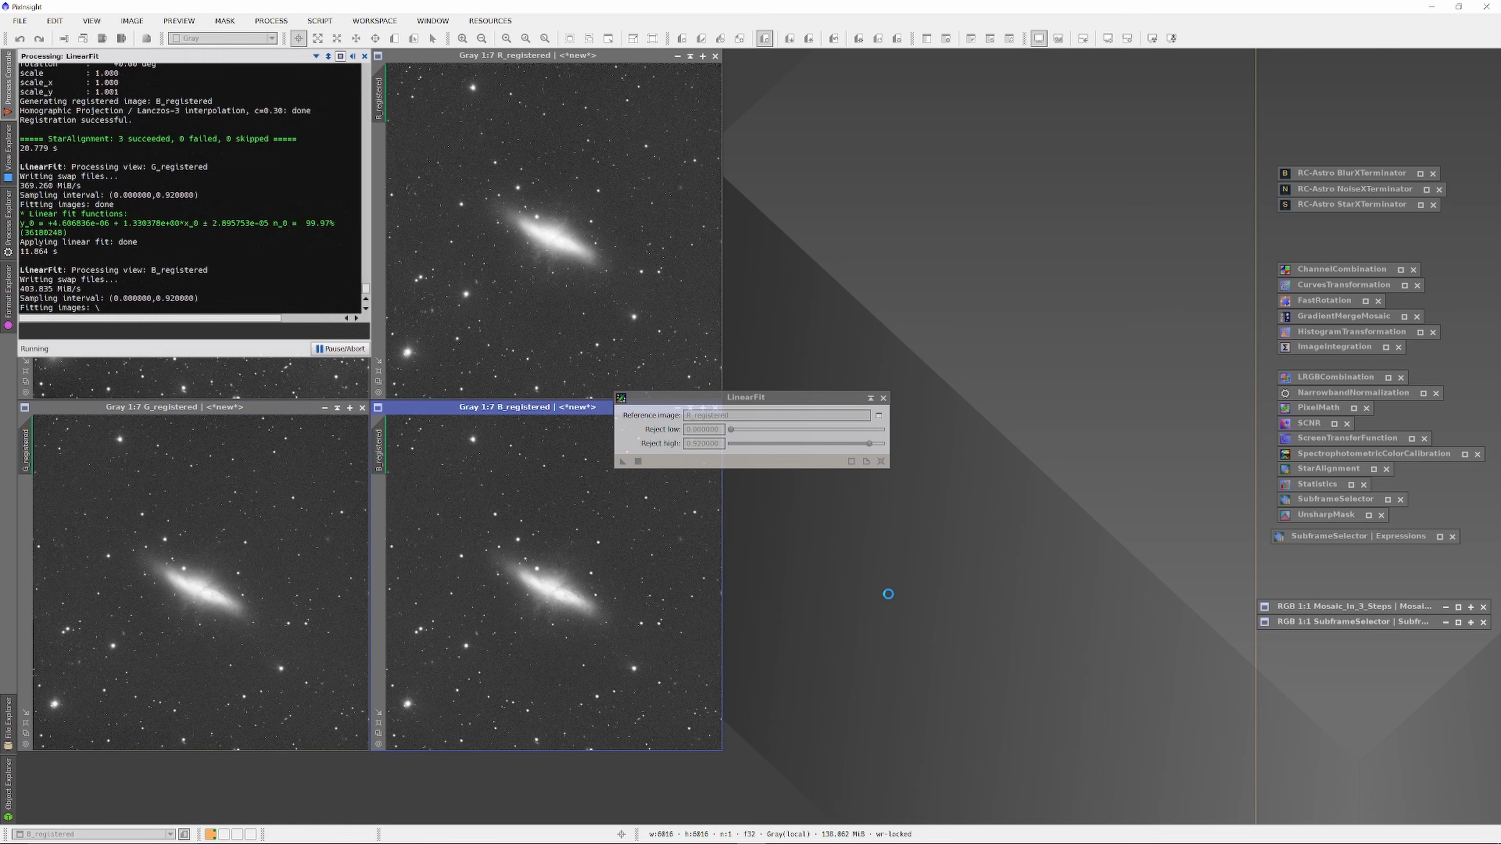
key("ctrl+a")
key("ctrl+a")
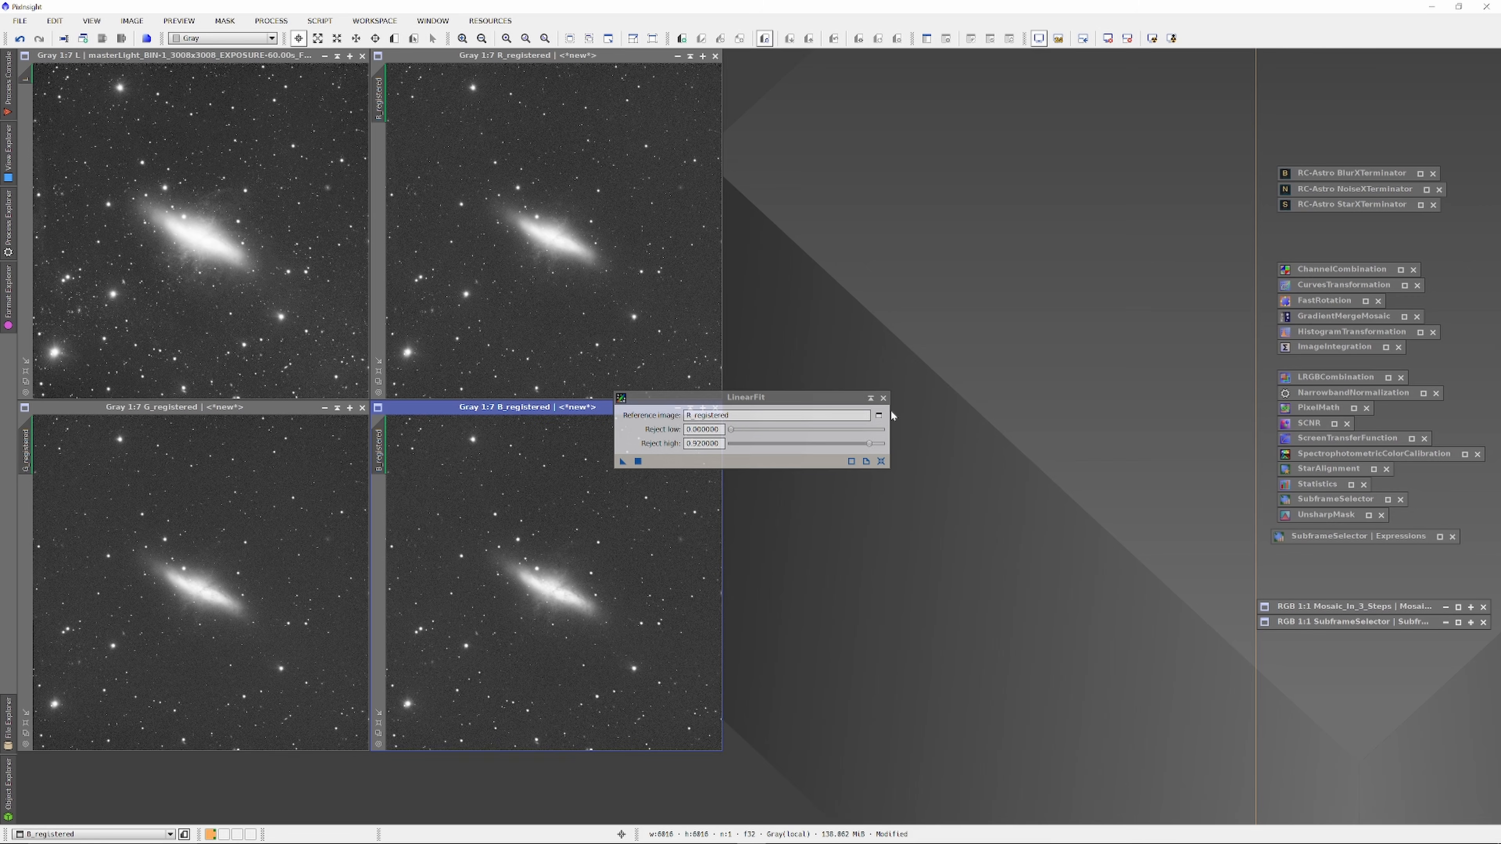
left_click(883, 398)
Combine R_registered, G_registered and B_registered into an RGB image with ChannelCombination and auto-stretch its display.
double_click(1341, 270)
left_click_drag(379, 99, 1008, 406)
left_click_drag(25, 454, 967, 420)
left_click_drag(378, 452, 978, 433)
left_click(862, 468)
left_click(1156, 376)
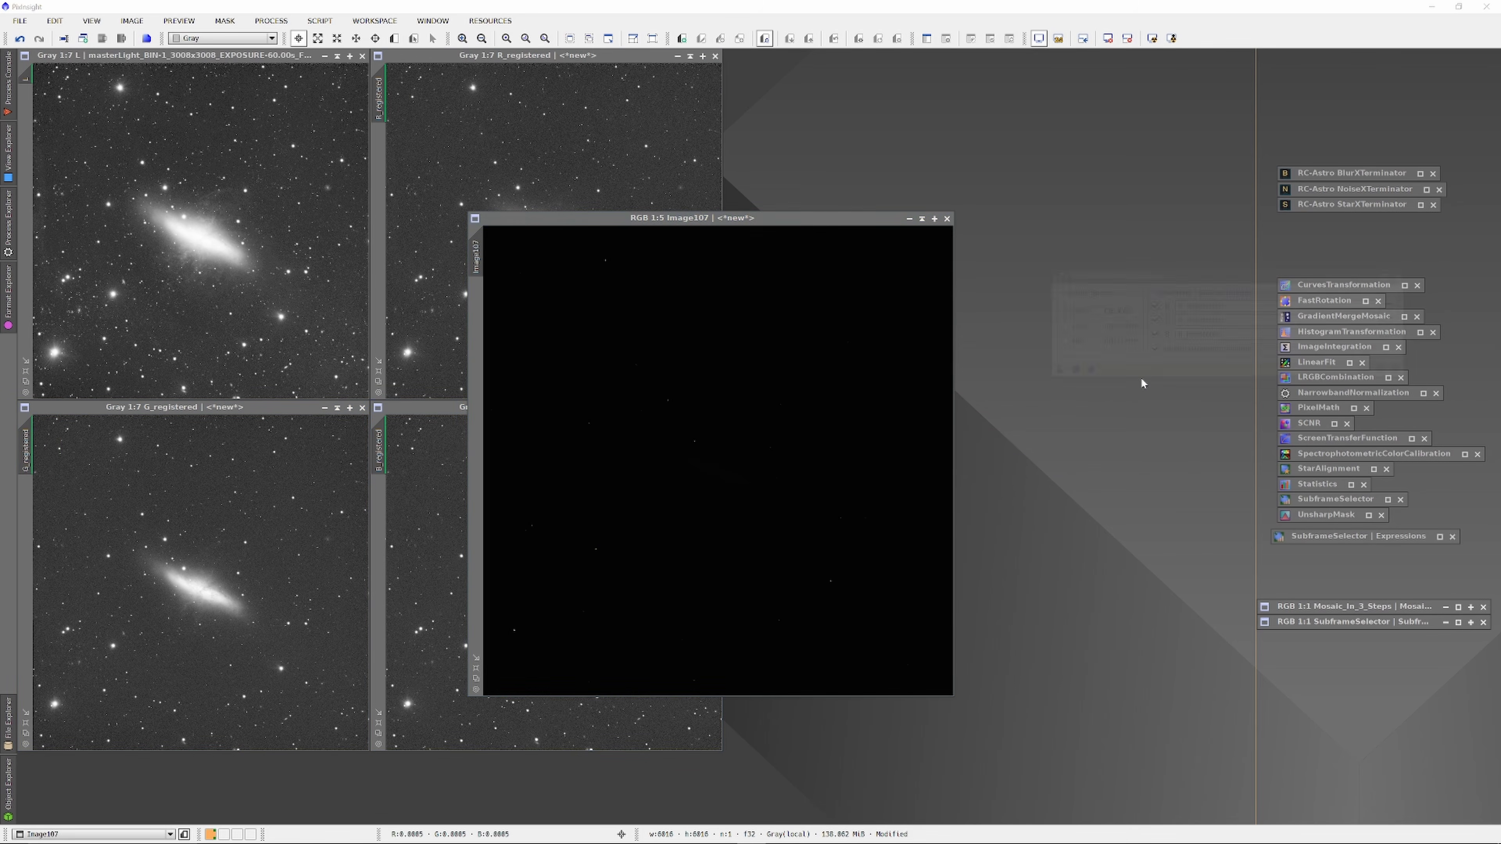
left_click_drag(804, 222, 564, 216)
key("ctrl+a")
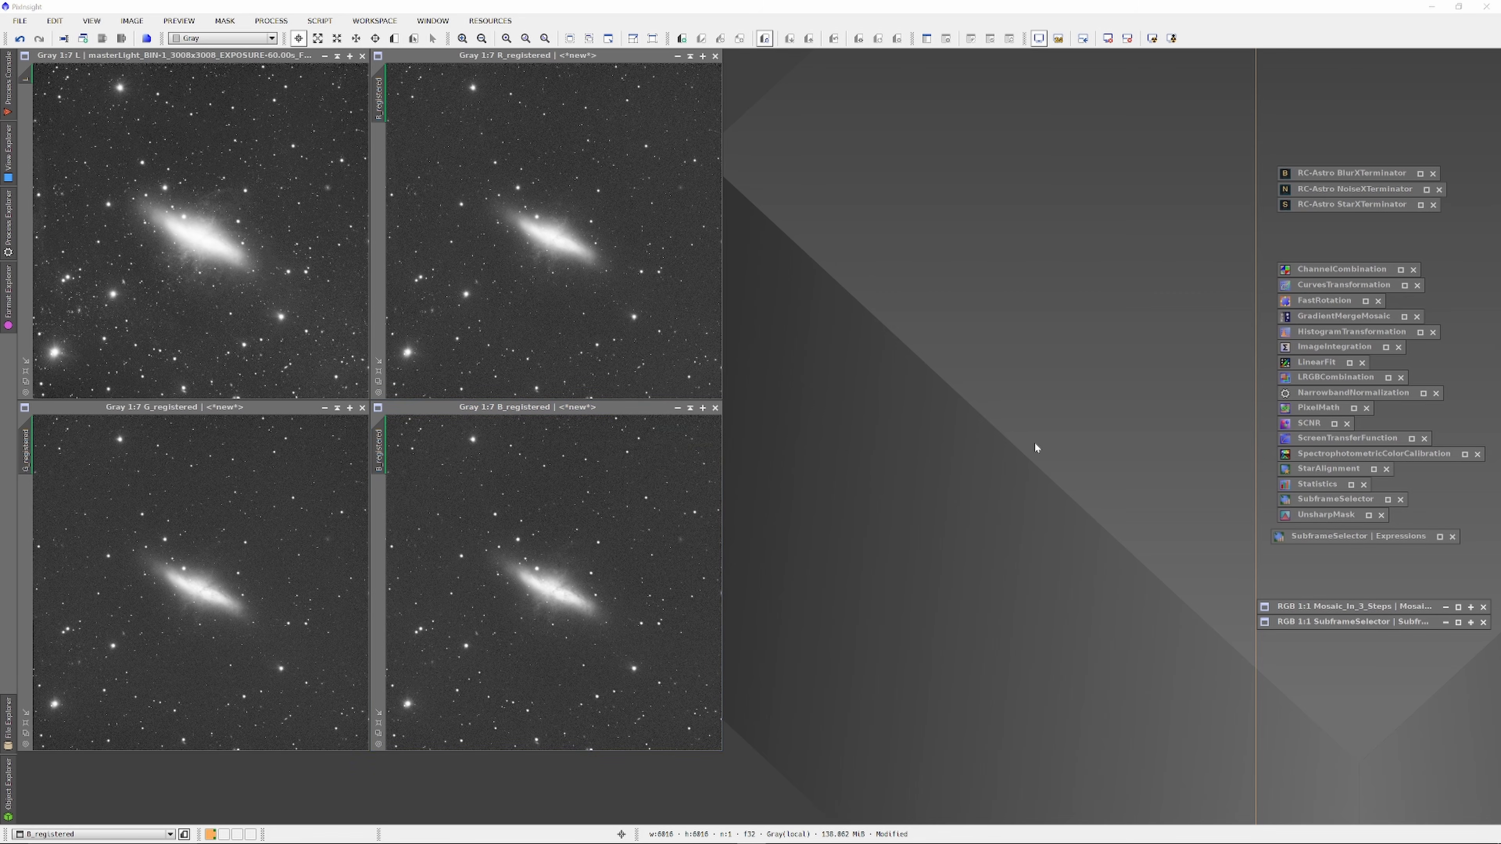
Create the RGB image again from R_registered, G_registered and B_registered with ChannelCombination, and auto-stretch its display.
double_click(1341, 268)
left_click_drag(379, 97, 1005, 405)
left_click_drag(26, 449, 975, 419)
left_click_drag(379, 450, 975, 433)
left_click(863, 468)
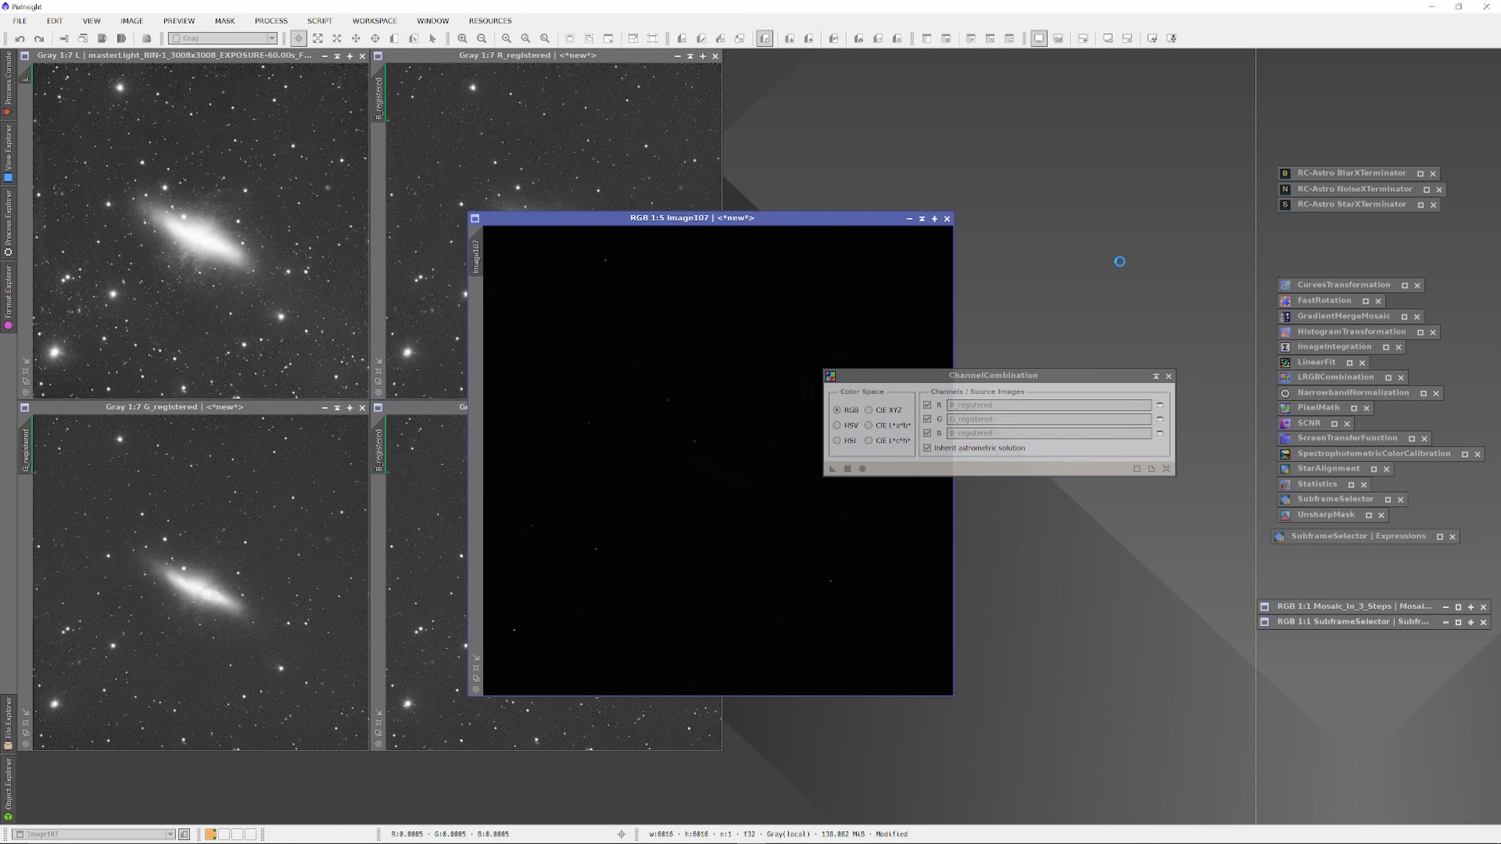
key("ctrl+a")
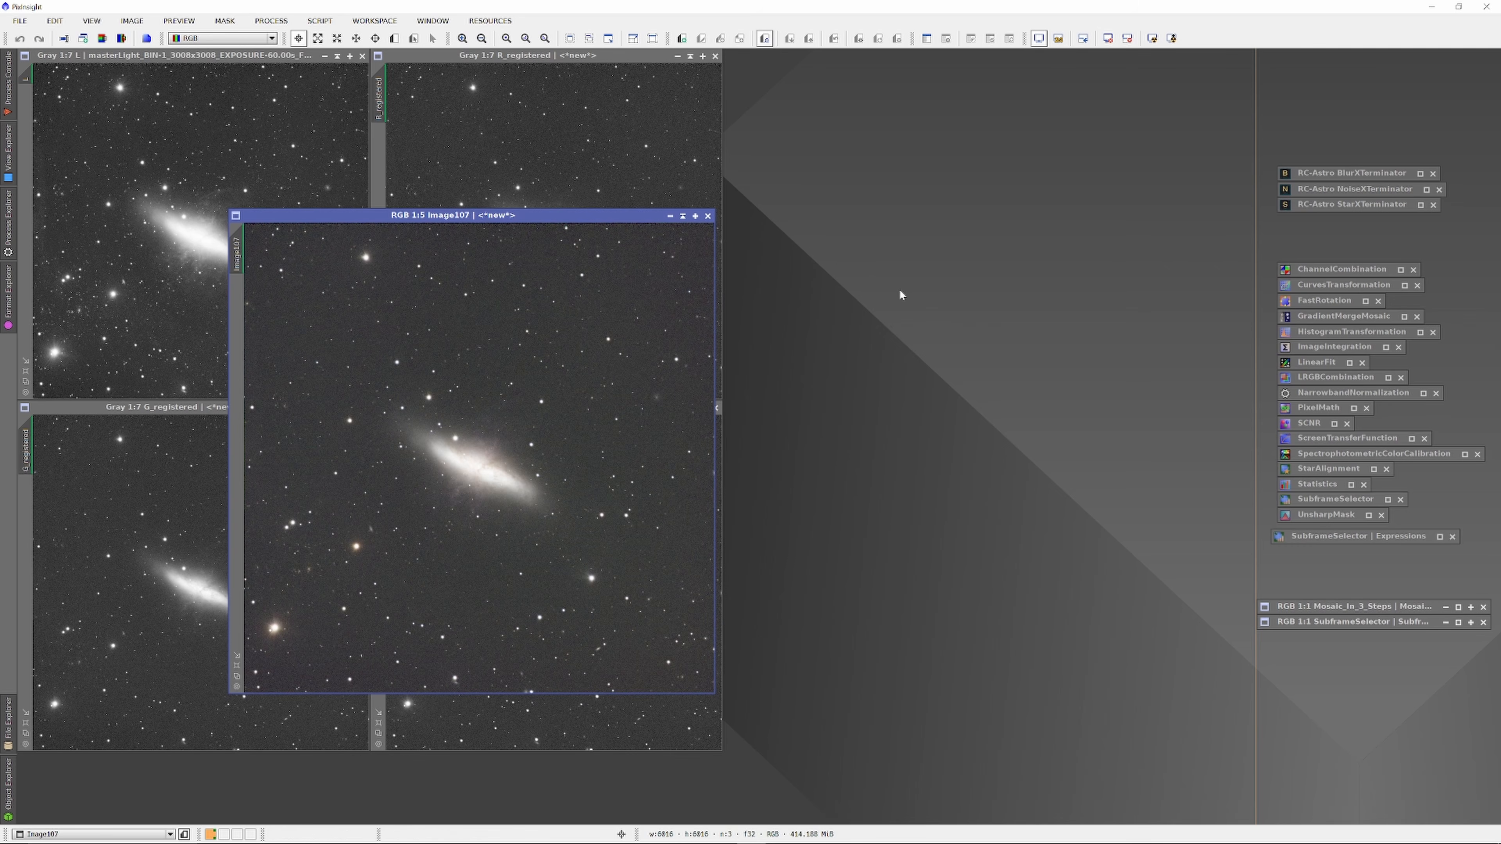
Rename the combined RGB image as RGBLF.
double_click(237, 255)
type("RGBLF")
key("Return")
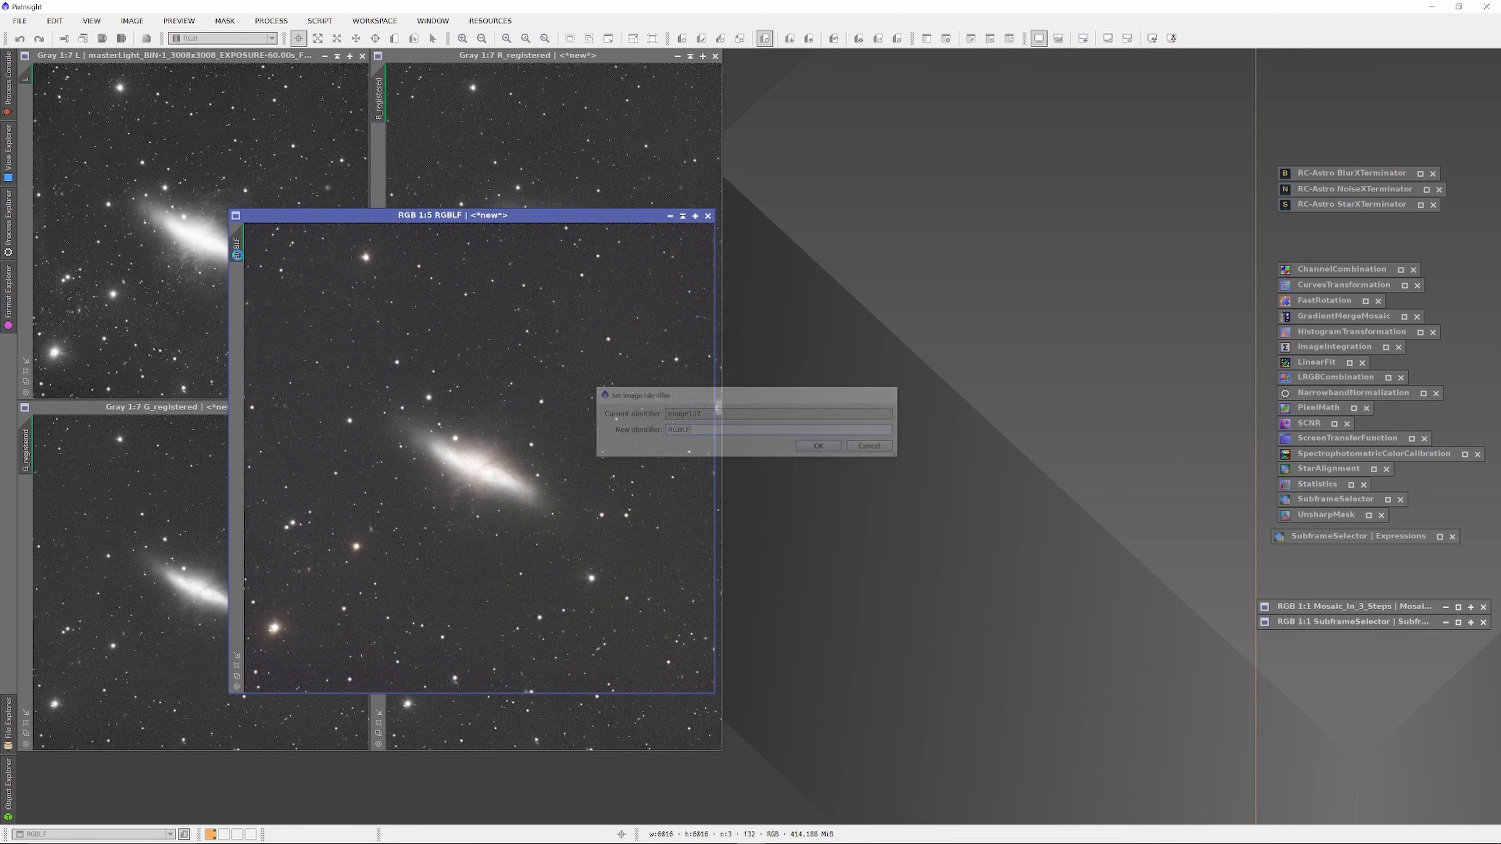
Duplicate the RGBLF image and name the copy RGBLF_stars.
key("shift+d")
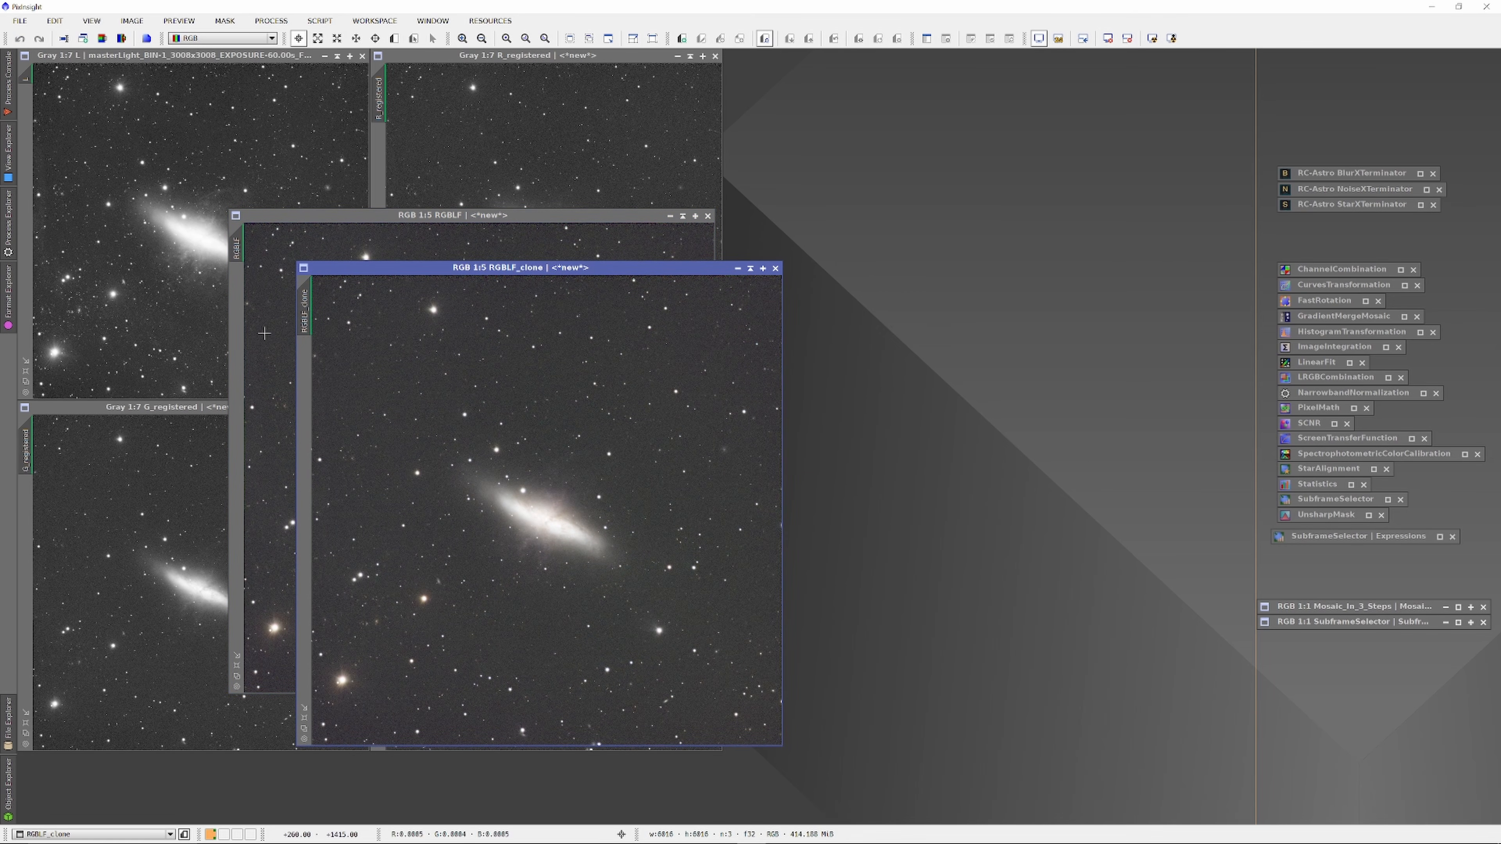
double_click(305, 314)
key("Right")
key("BackSpace")
key("BackSpace")
key("BackSpace")
key("BackSpace")
key("BackSpace")
type("stars")
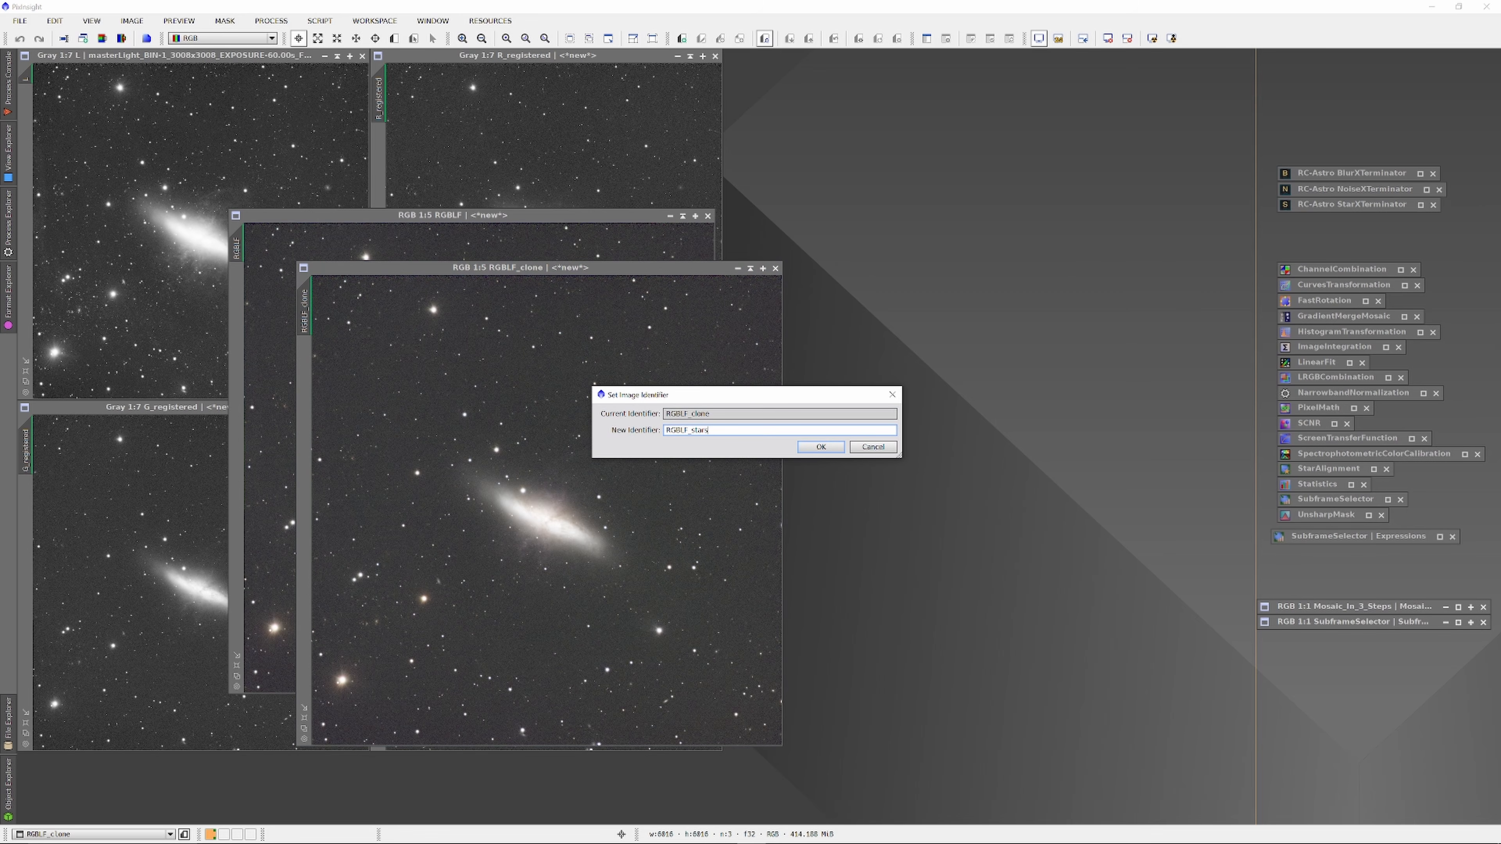
key("Return")
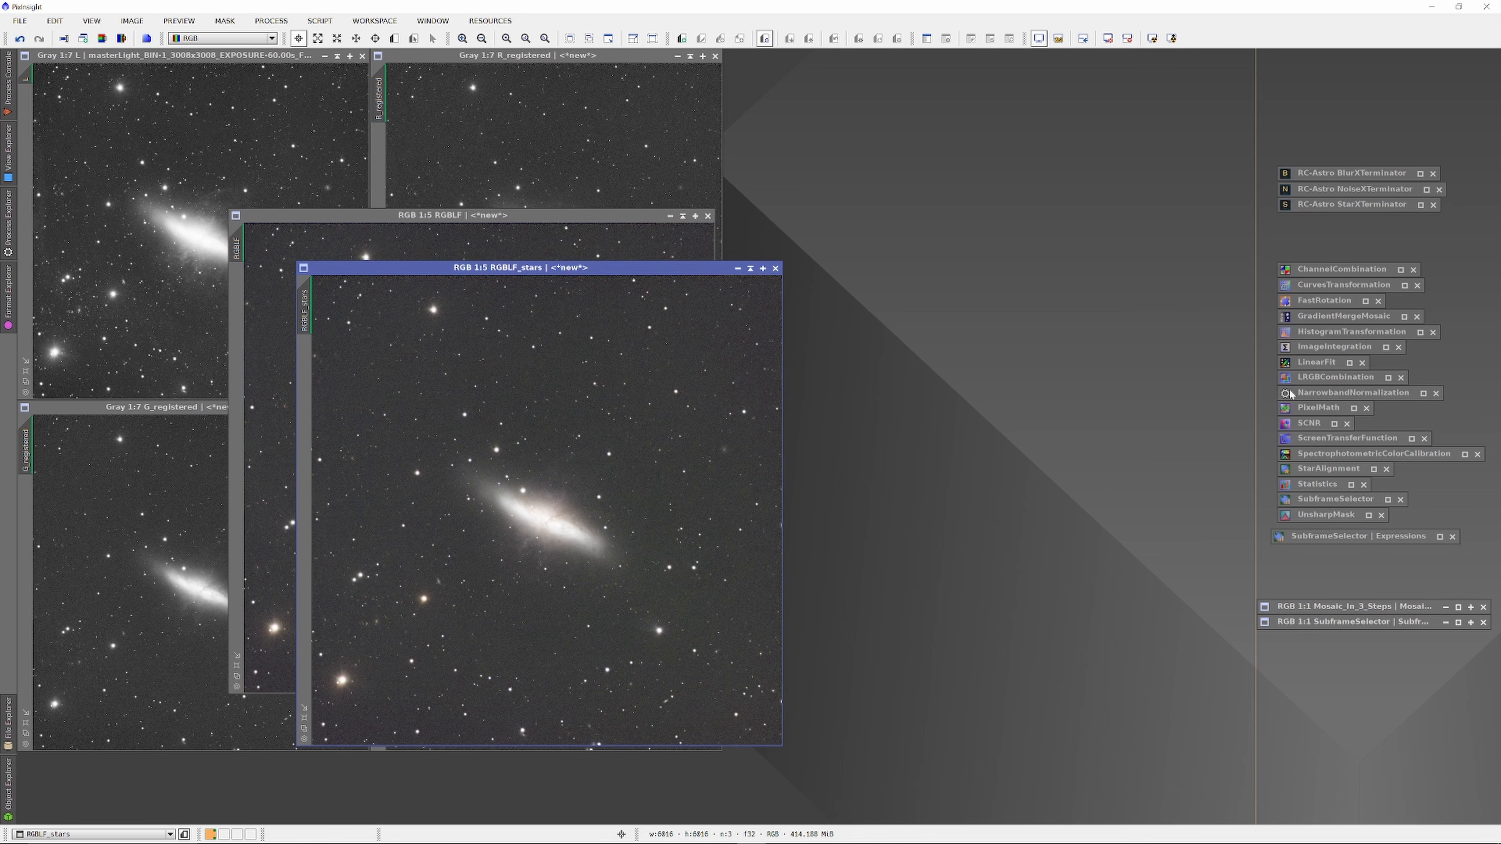
Open HistogramTransformation and ScreenTransferFunction, and load RGBLF_stars as the histogram's view.
double_click(1326, 334)
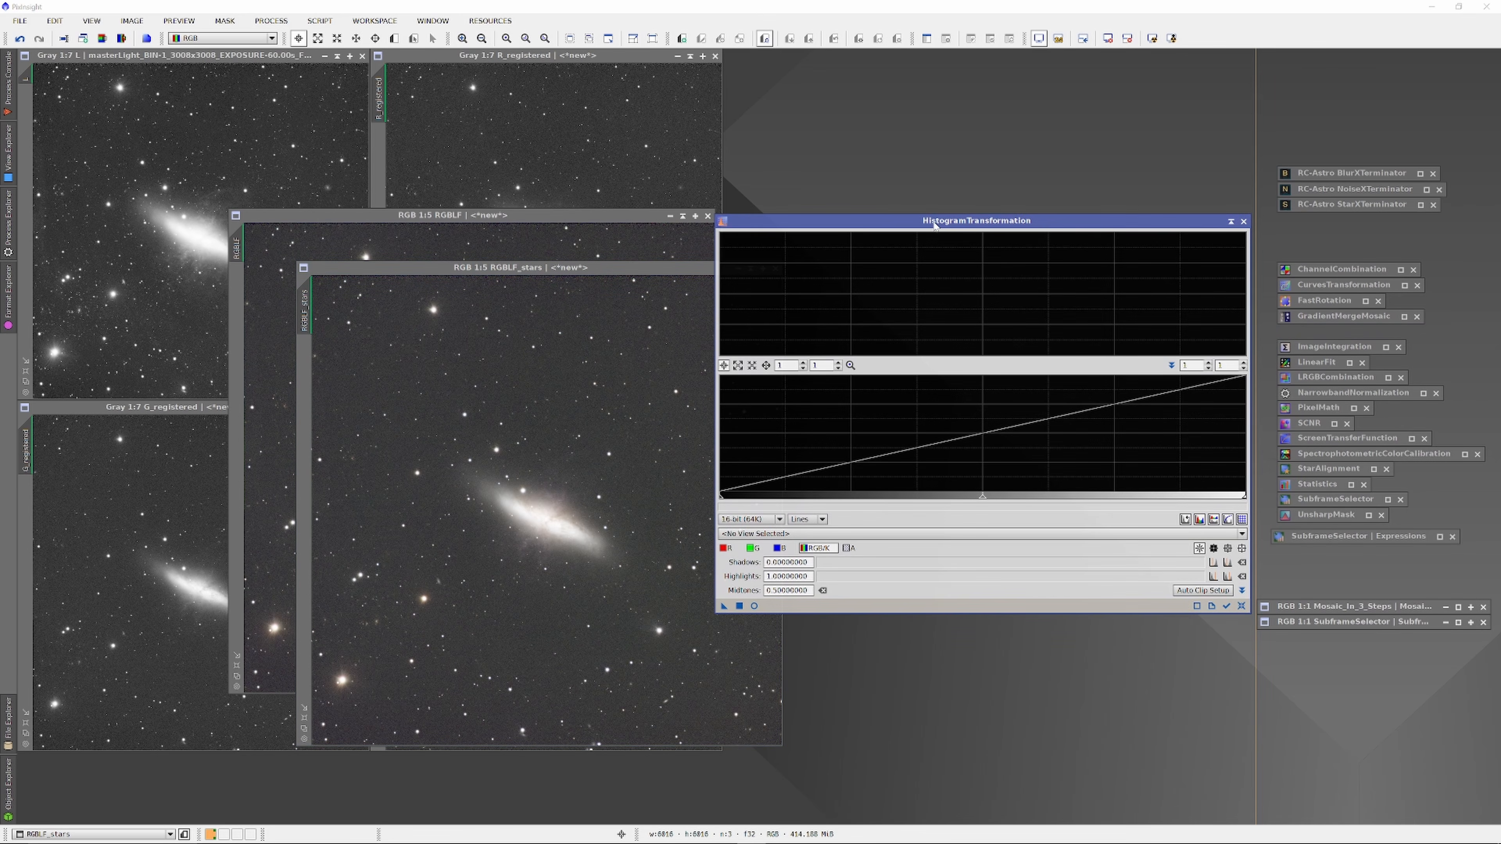
double_click(1323, 437)
left_click_drag(305, 313, 807, 526)
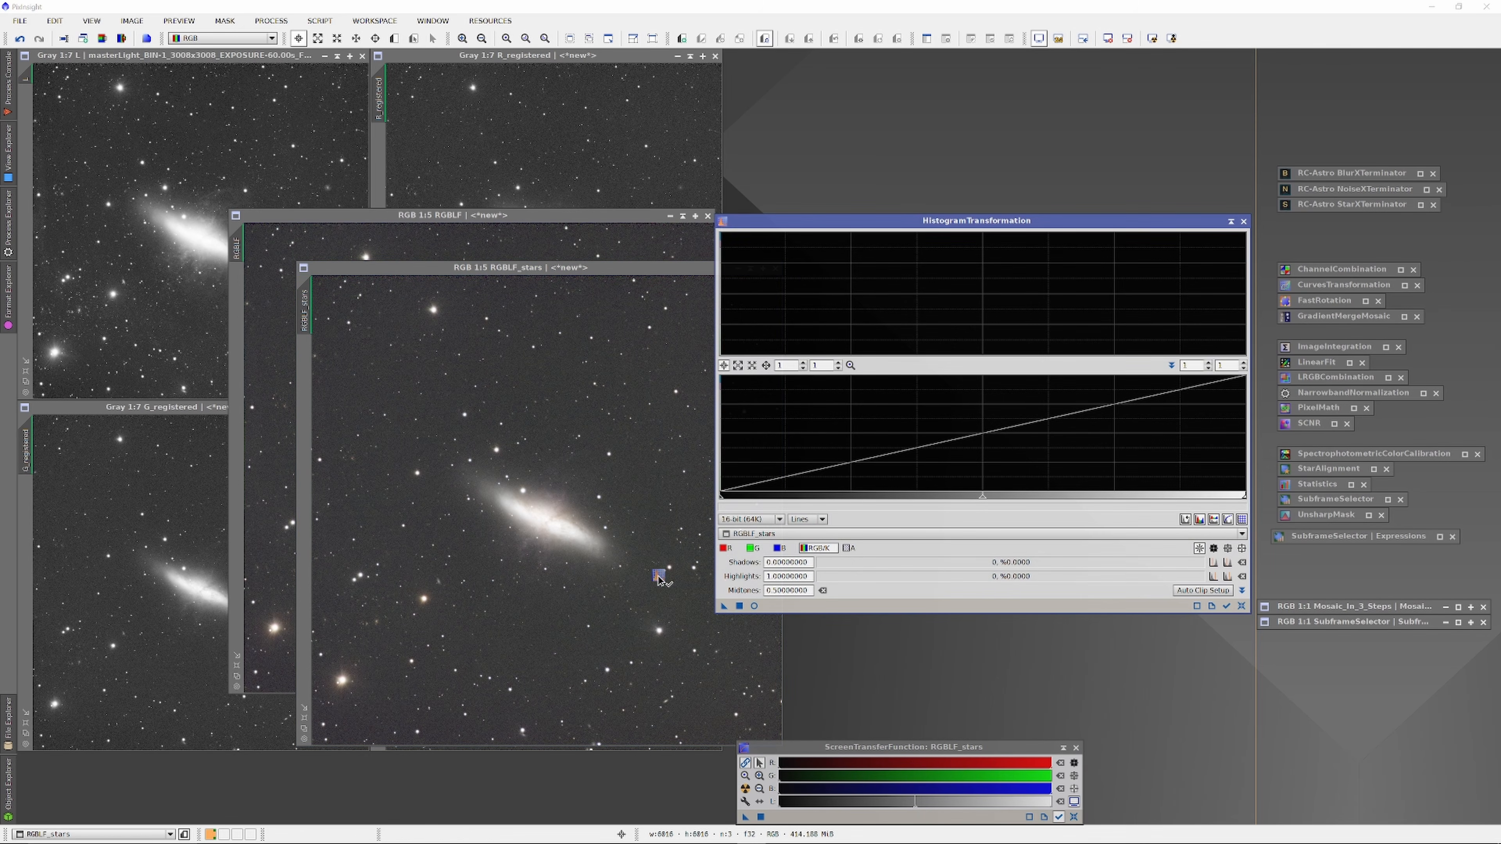
Try applying HistogramTransformation to RGBLF_stars without the screen stretch loaded, and undo it.
left_click_drag(658, 574, 659, 571)
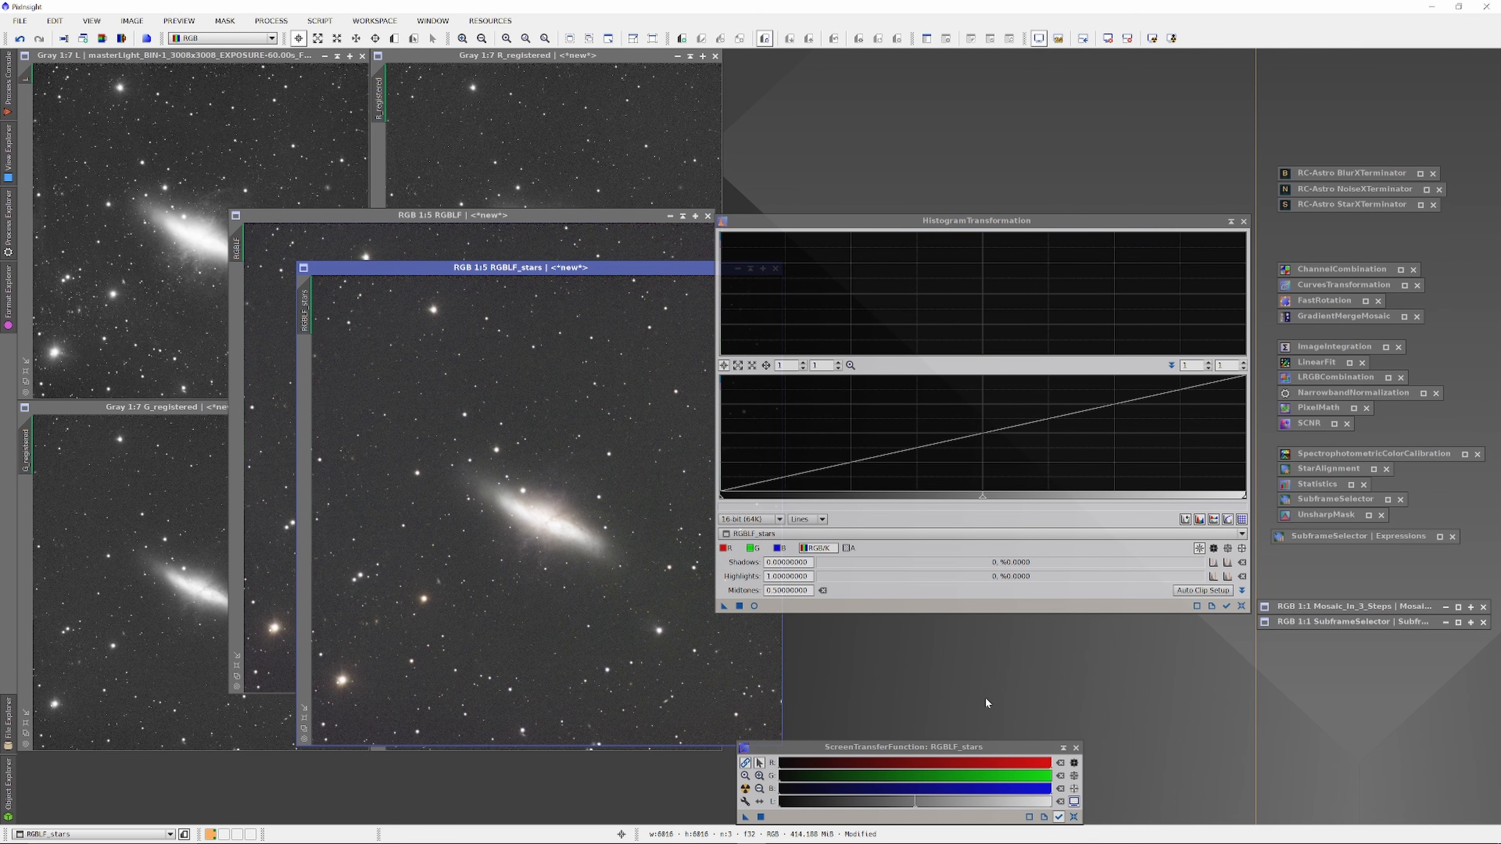
right_click(591, 437)
left_click(630, 451)
right_click(621, 439)
left_click(997, 677)
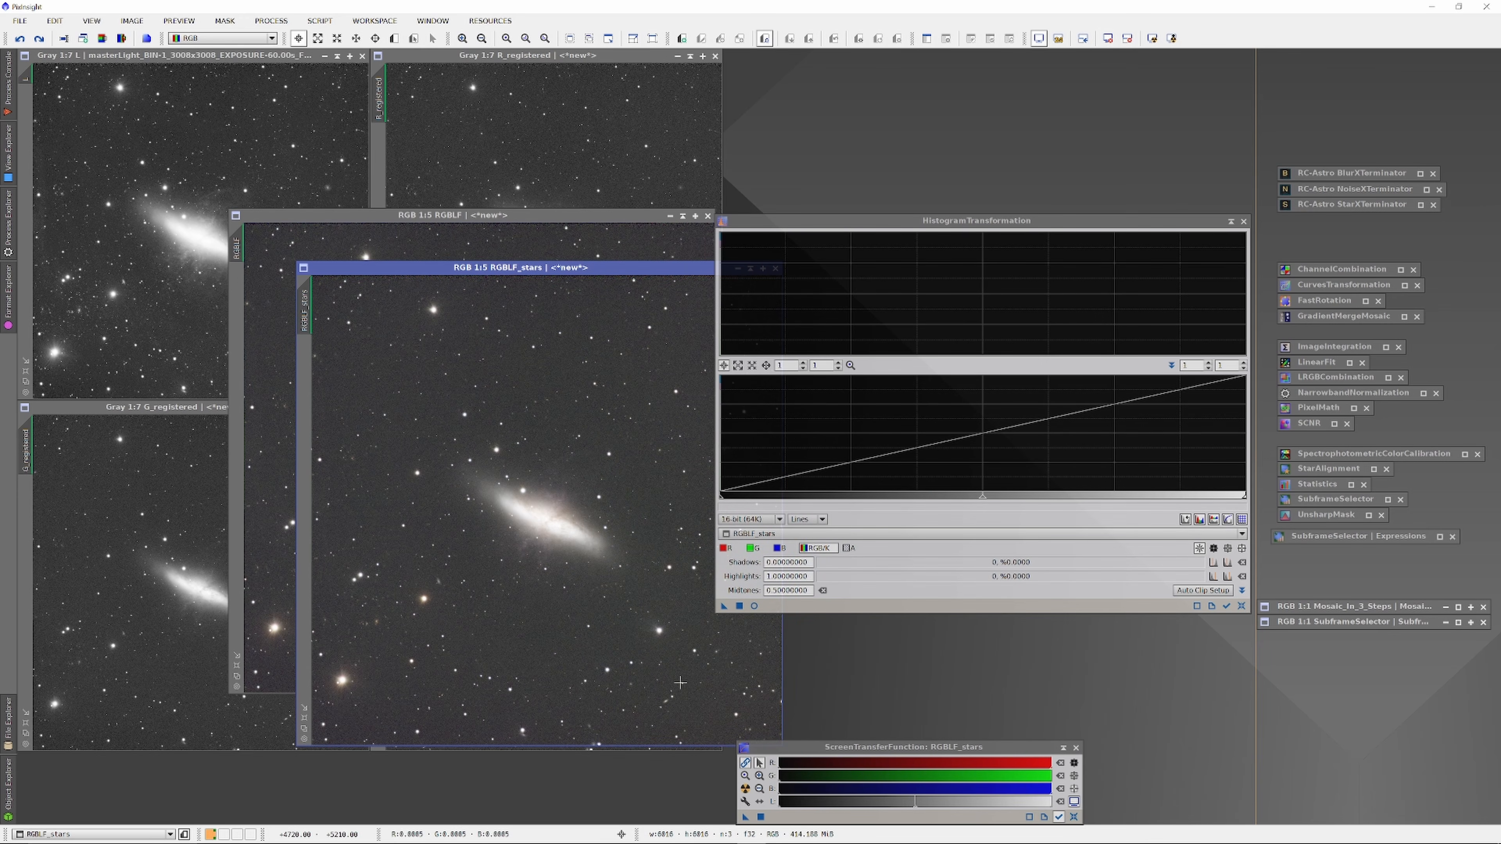
Apply the screen stretch permanently to RGBLF_stars through HistogramTransformation, and reset the image's screen stretch.
mouse_move(745, 817)
left_mouse_down()
mouse_move(737, 609)
mouse_move(619, 593)
left_mouse_up()
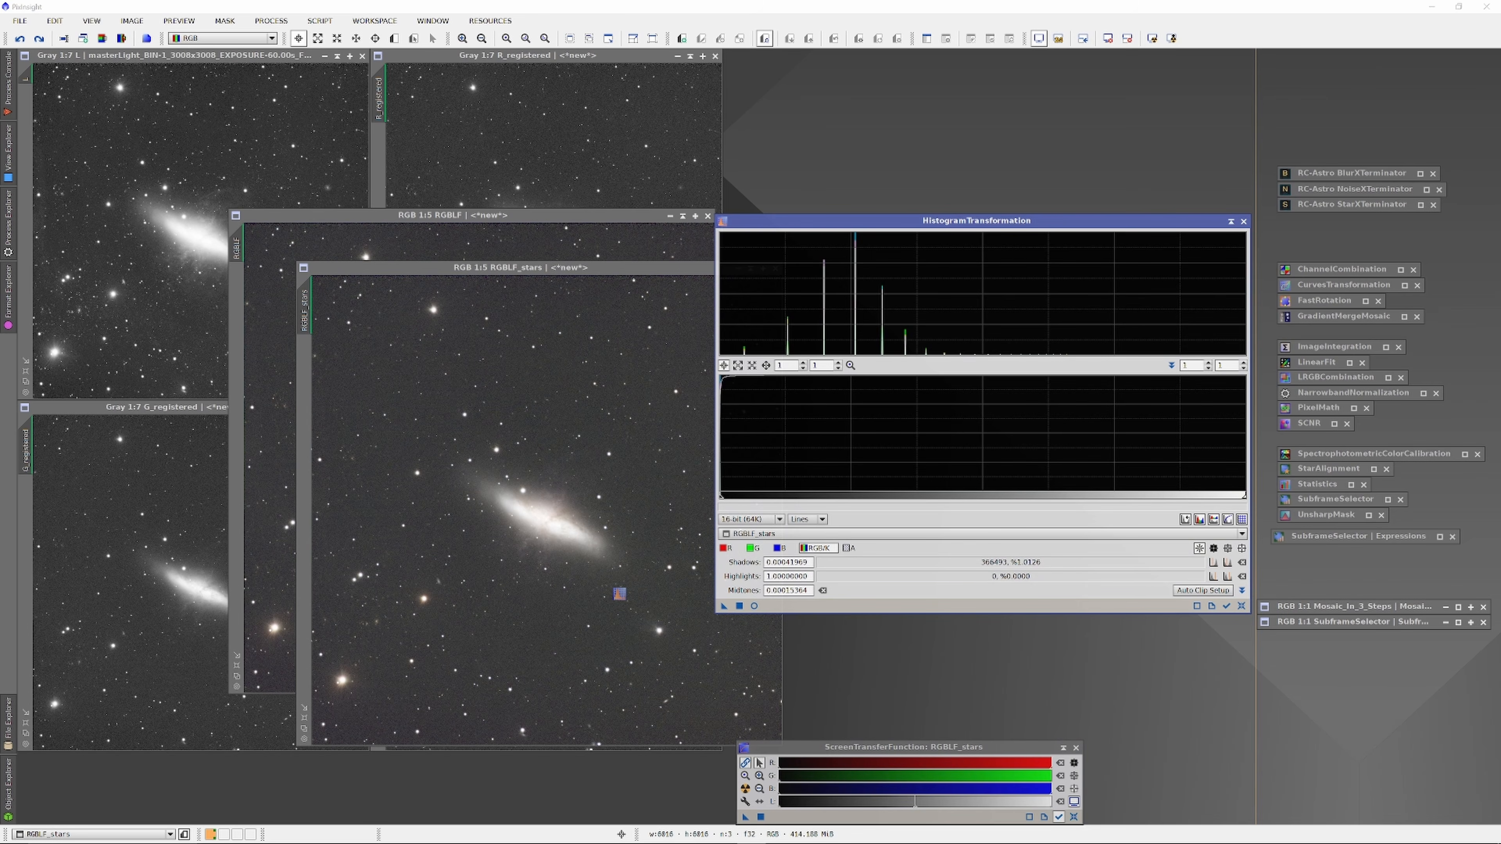
left_click_drag(619, 594, 620, 593)
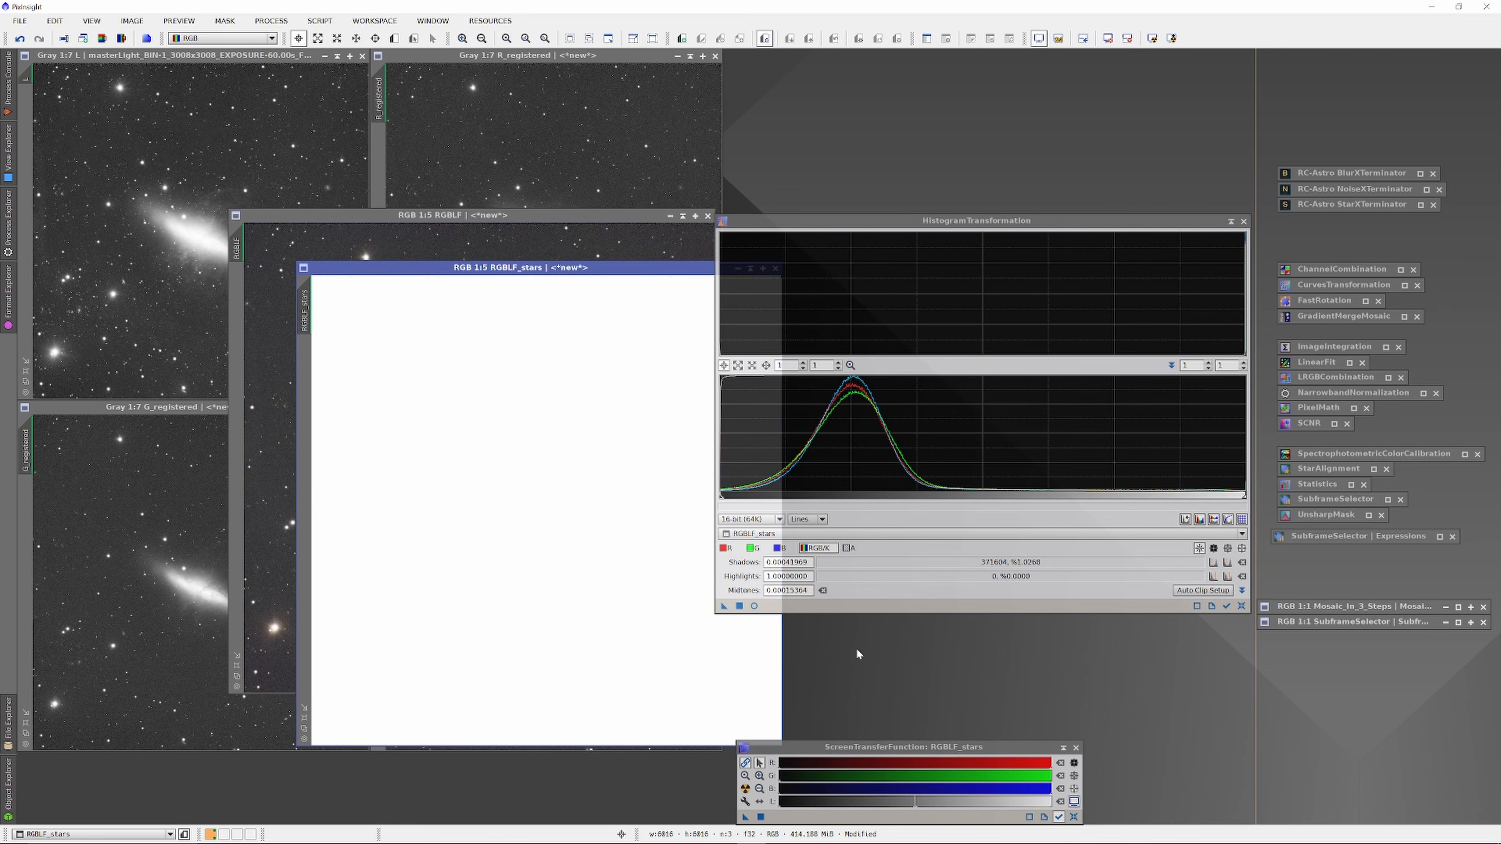
double_click(1211, 220)
left_click(590, 269)
key("ctrl+F12")
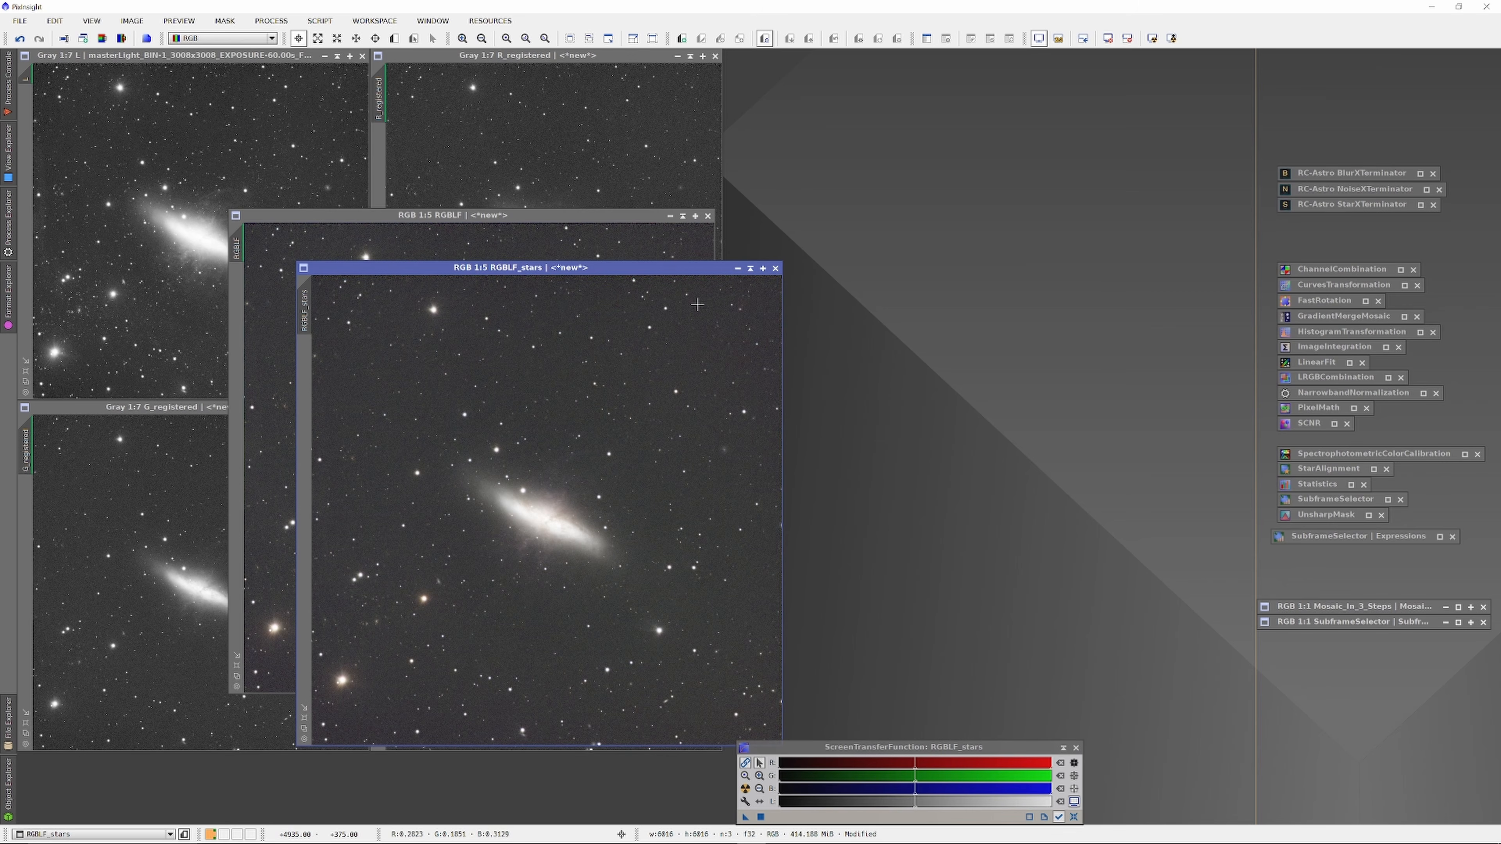
Denoise RGBLF_stars with NoiseXTerminator at denoise 0.90 and detail 0.15.
double_click(1342, 190)
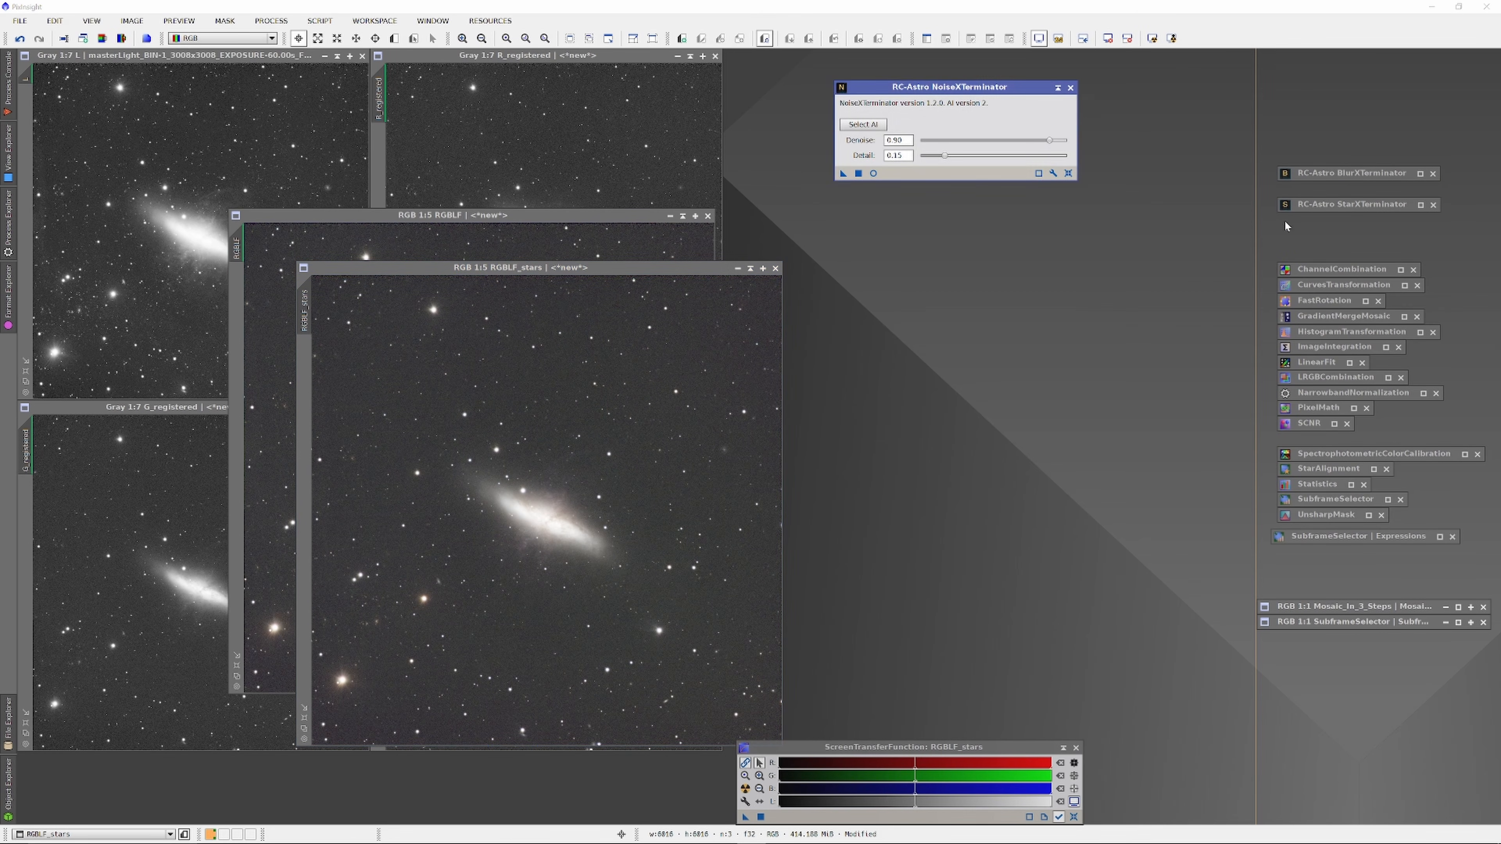
left_click(843, 173)
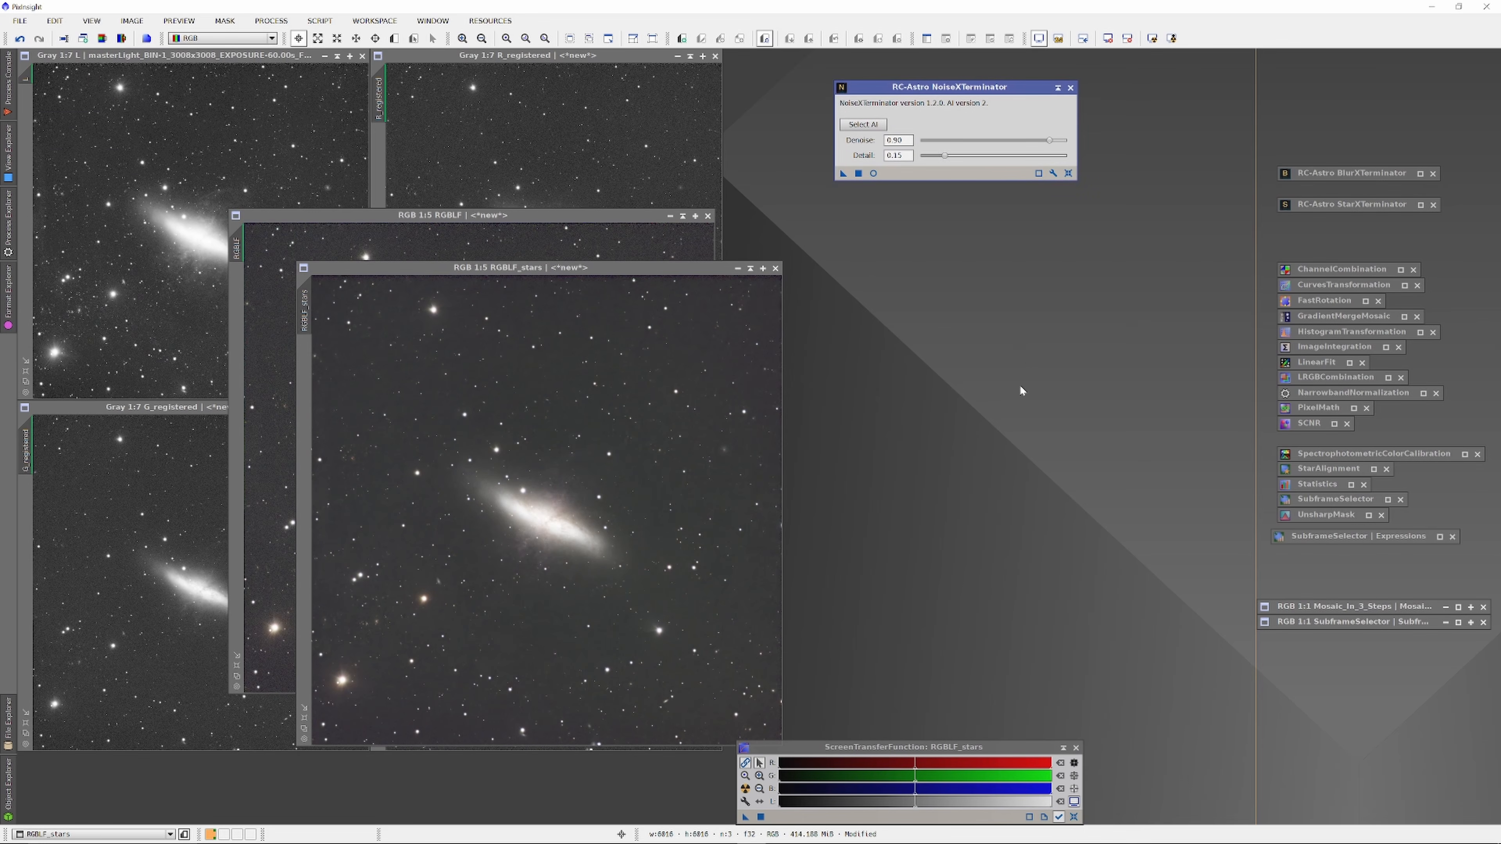
left_click(1058, 88)
left_click(594, 272)
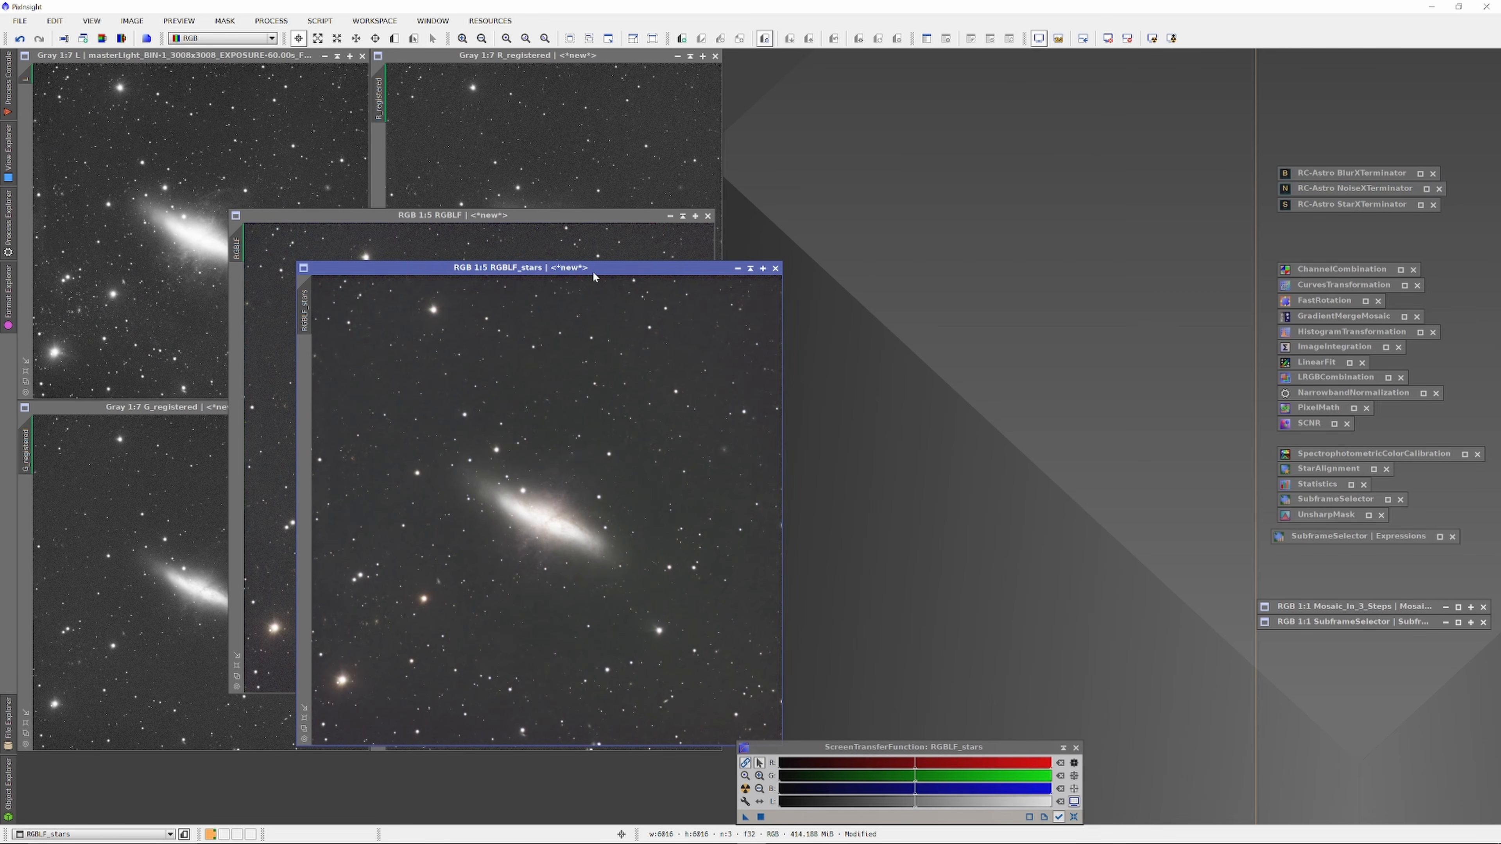
Remove the stars from RGBLF_stars and RGBLF with StarXTerminator, generating an unscreened star image from RGBLF_stars with large overlap.
double_click(1328, 204)
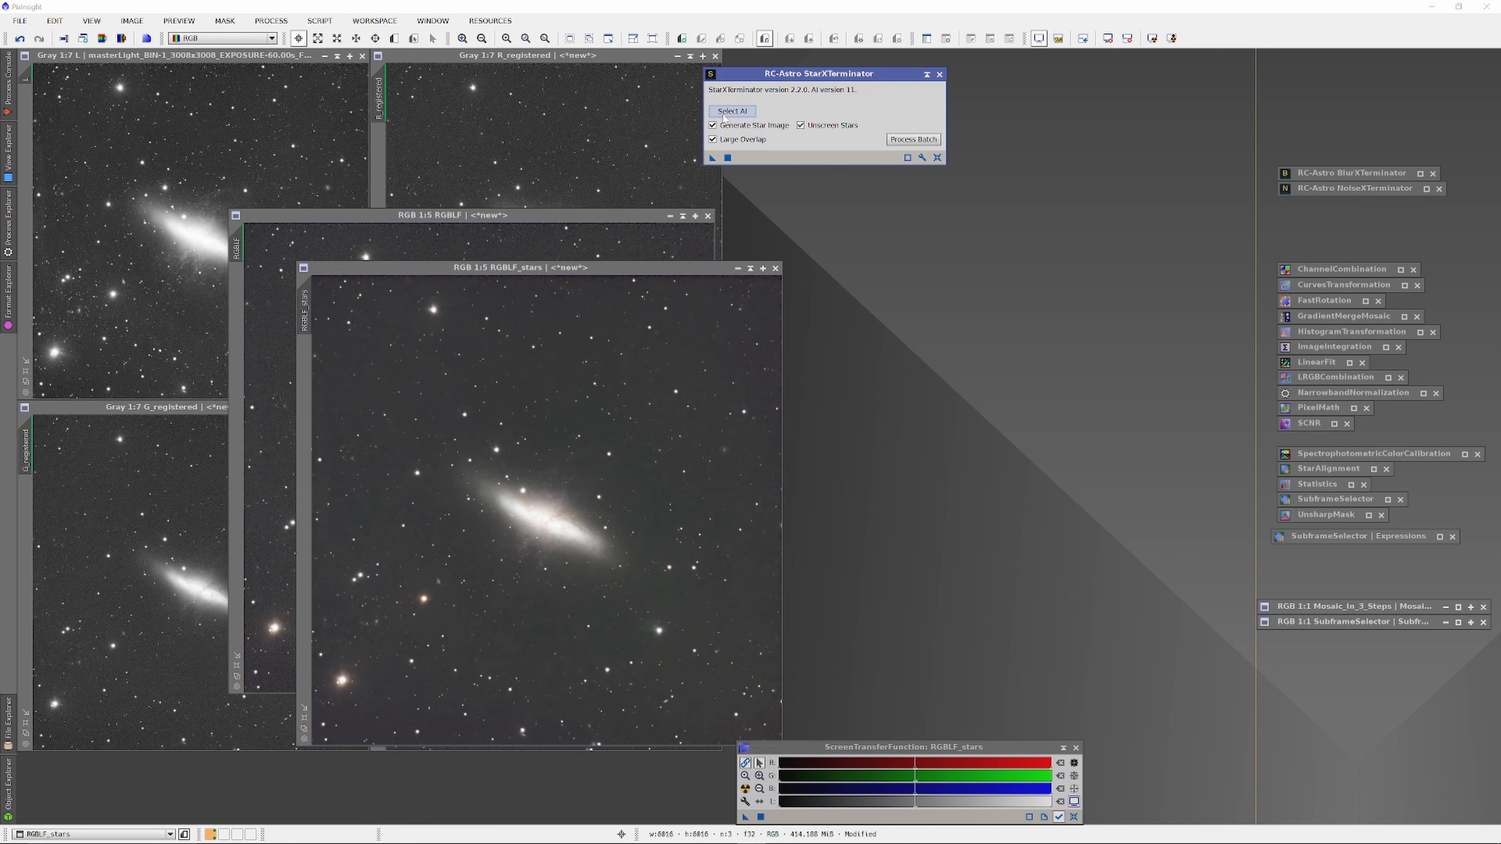
left_click(733, 113)
left_click(941, 163)
left_click(1347, 567)
left_click_drag(712, 157, 708, 388)
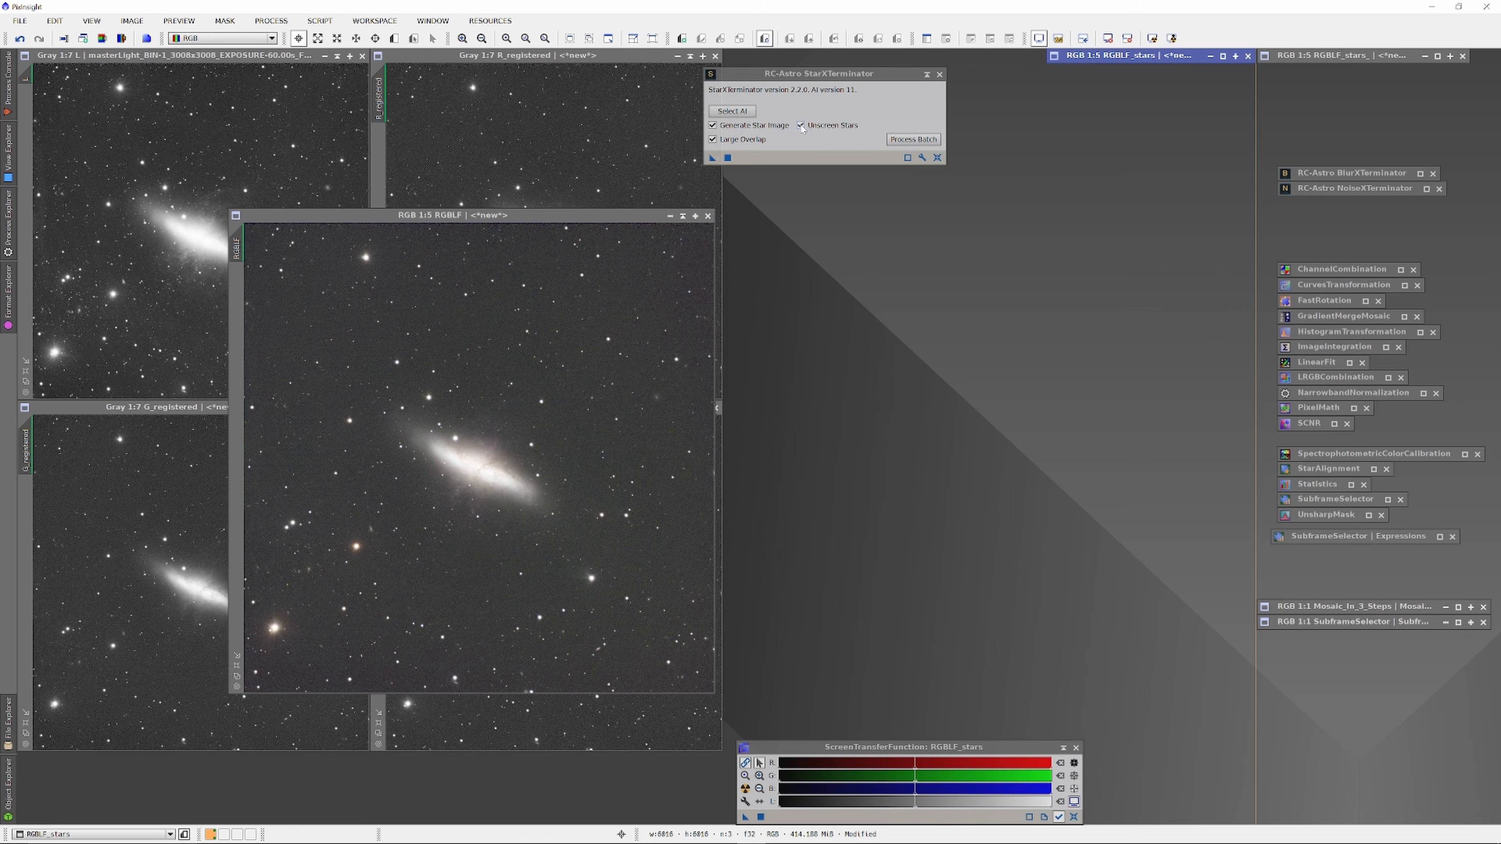
left_click_drag(712, 157, 608, 378)
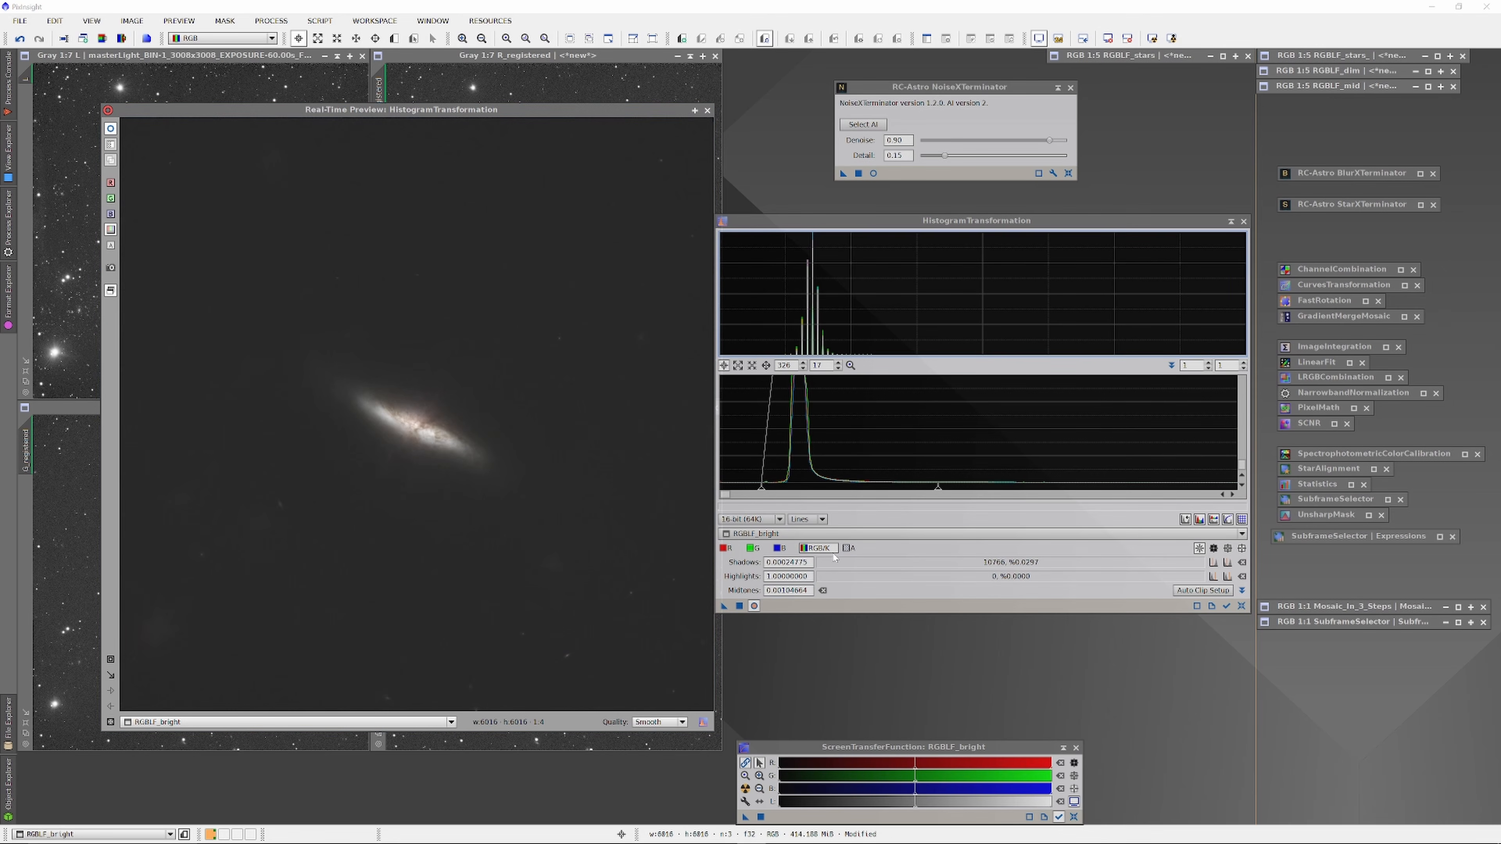
Adjust the HistogramTransformation stretch for RGBLF_bright in the real-time preview to shadows of about 0.00041 and midtones of about 0.00014.
left_click_drag(938, 490, 815, 492)
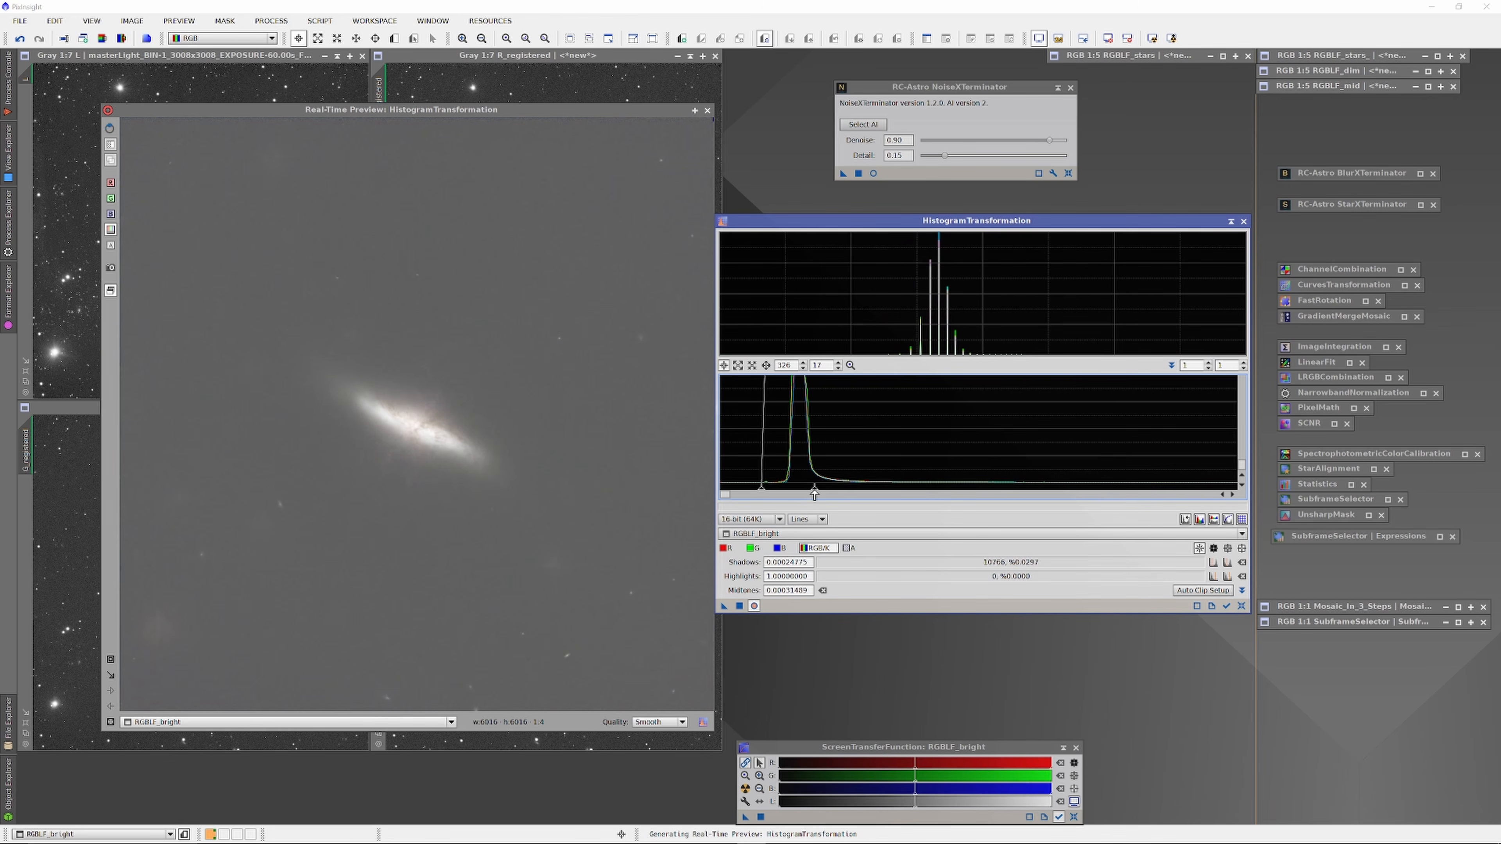
scroll(785, 365, "up", 11)
left_click(803, 363)
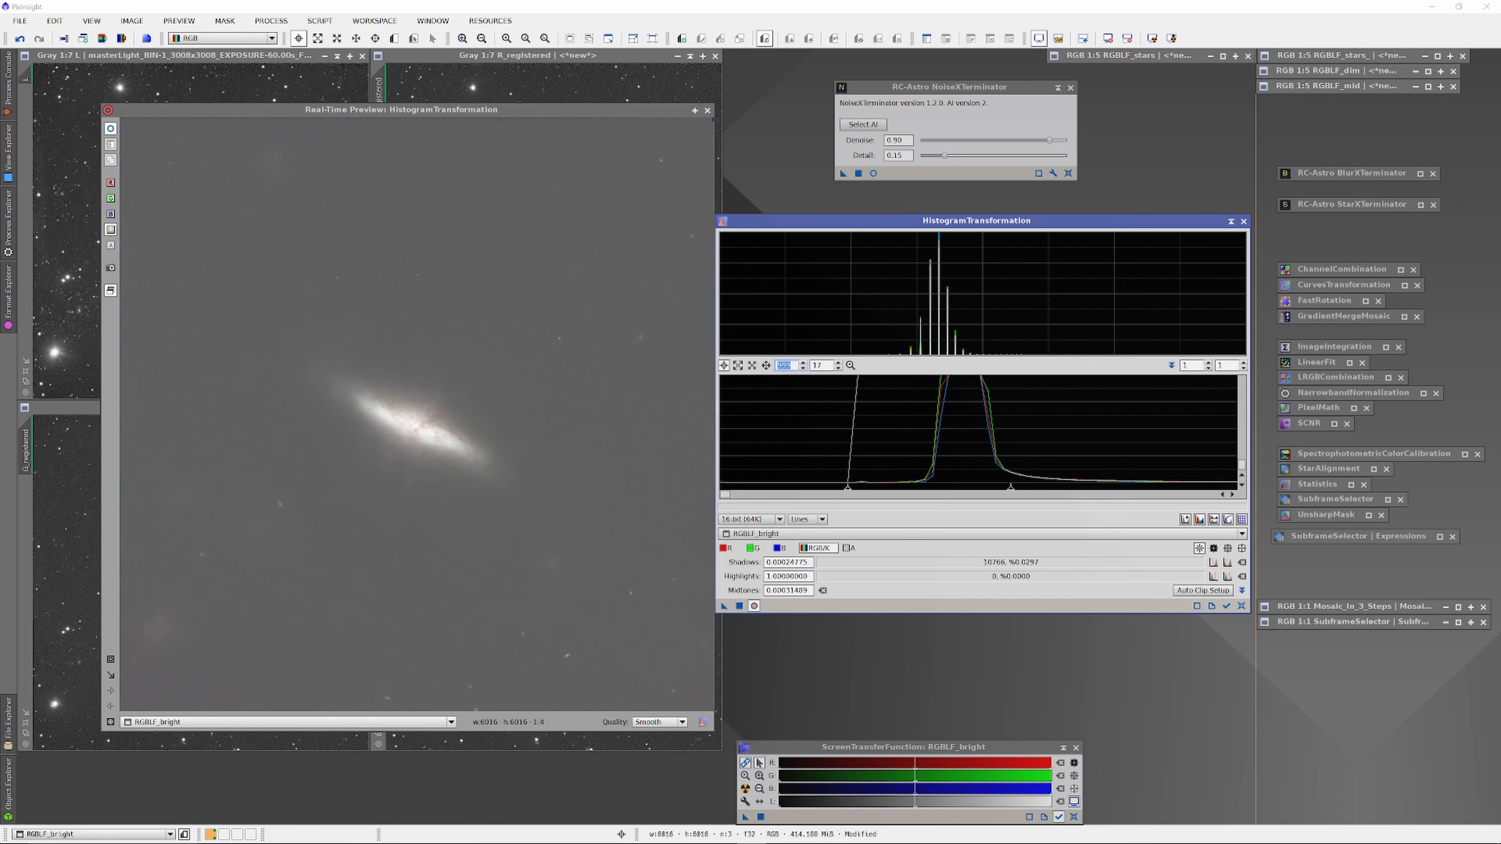
left_click_drag(841, 491, 932, 501)
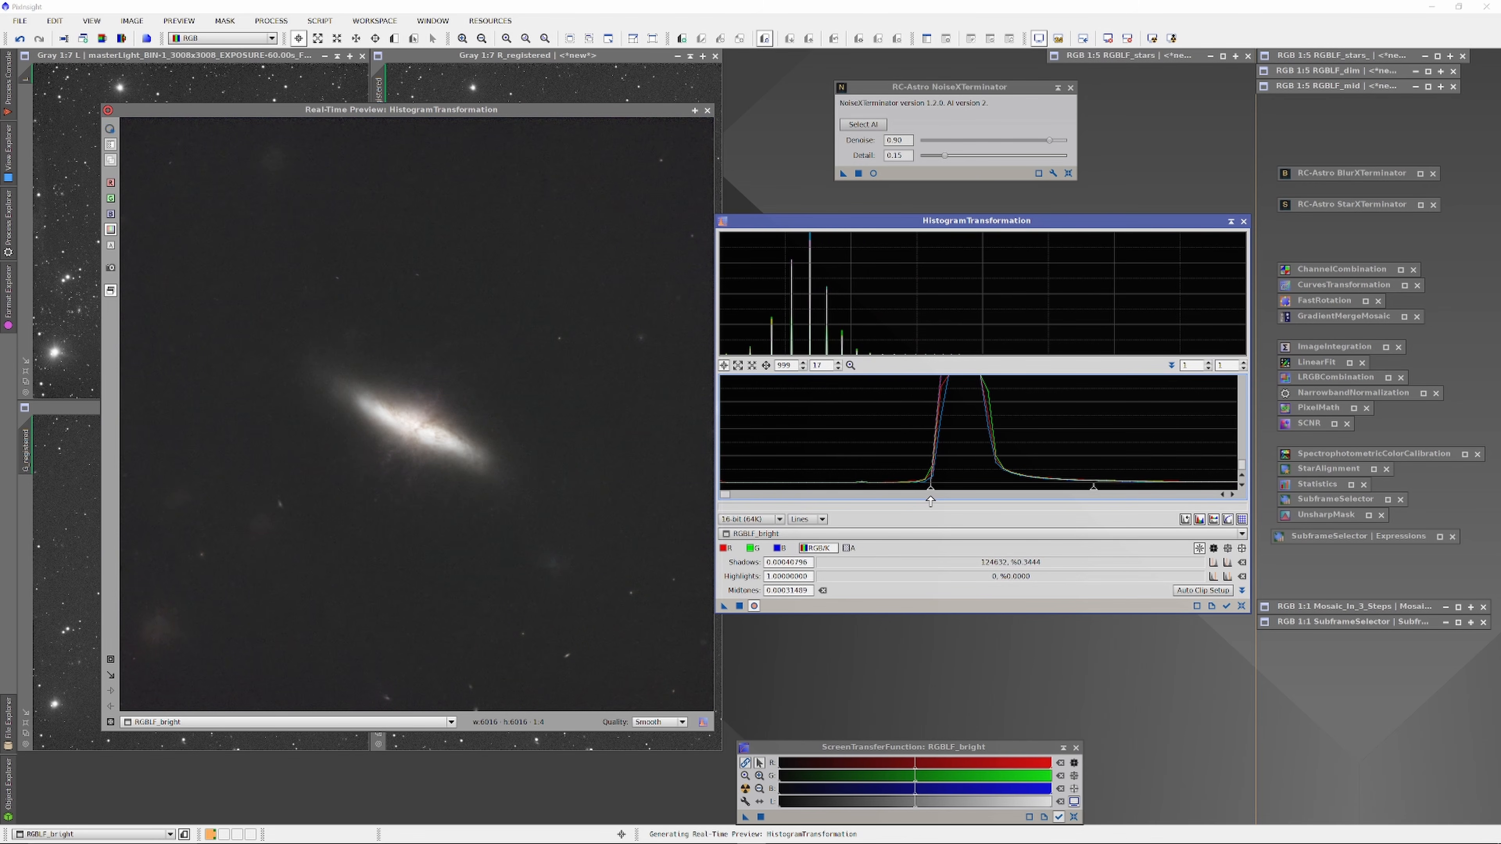
left_click_drag(1095, 490, 1002, 491)
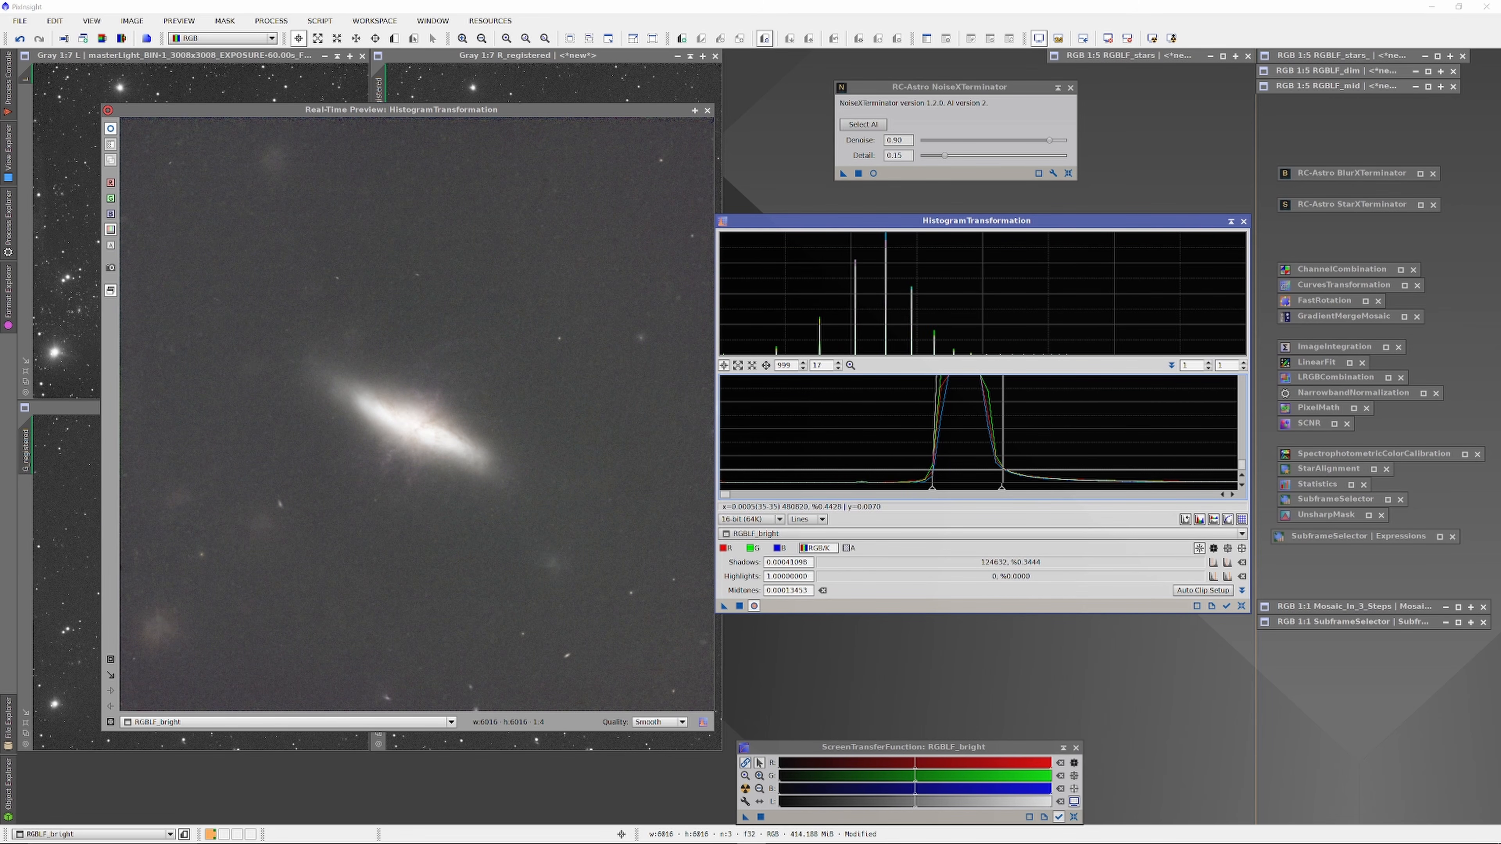
left_click_drag(1002, 491, 1004, 491)
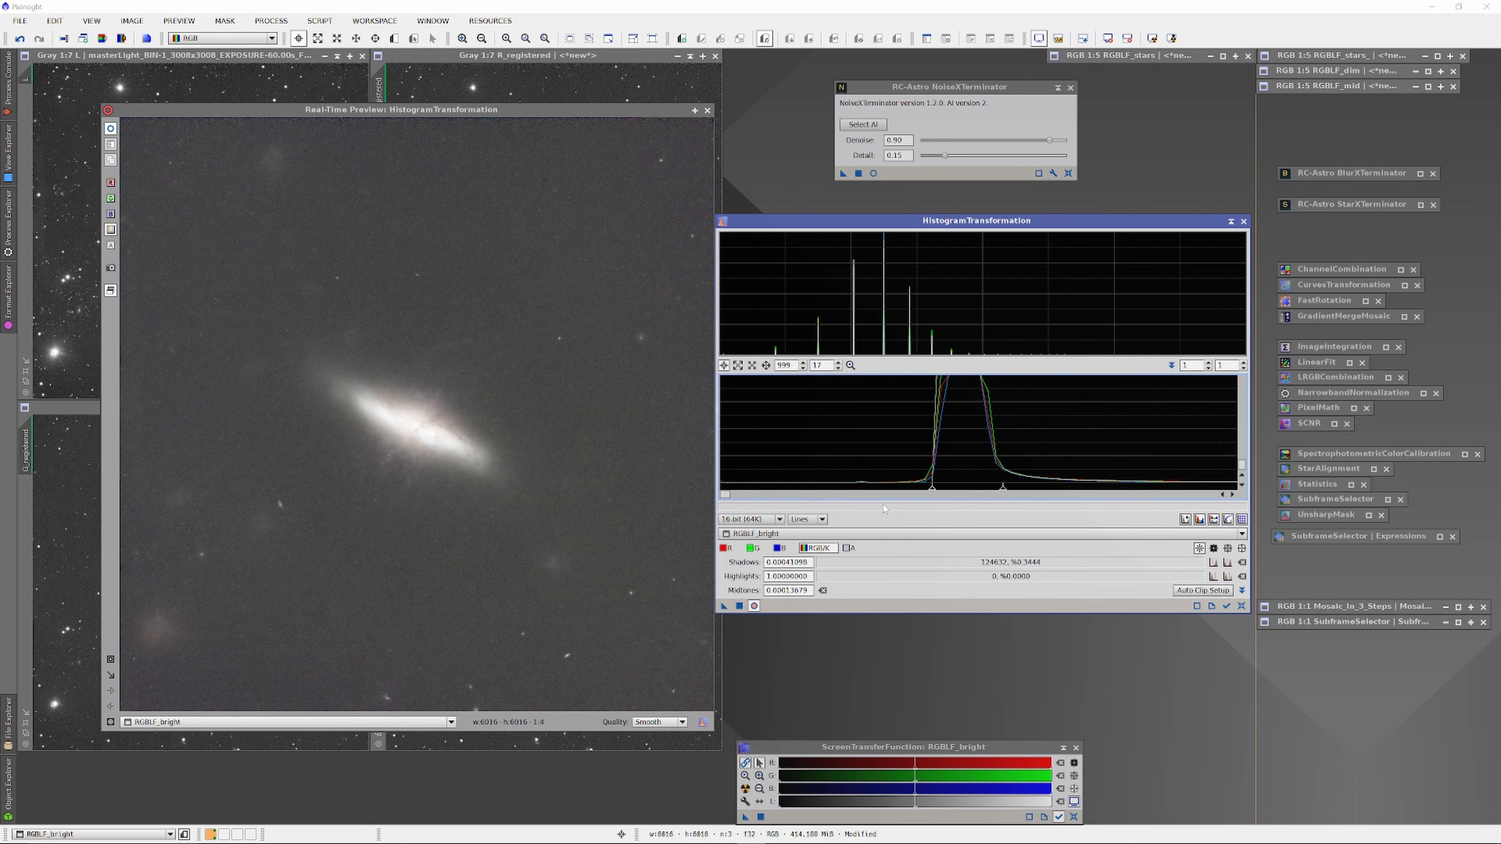
Apply the histogram stretch to RGBLF_bright and denoise it with NoiseXTerminator at denoise 0.90 and detail 0.15.
left_click(708, 110)
left_click_drag(624, 588, 625, 589)
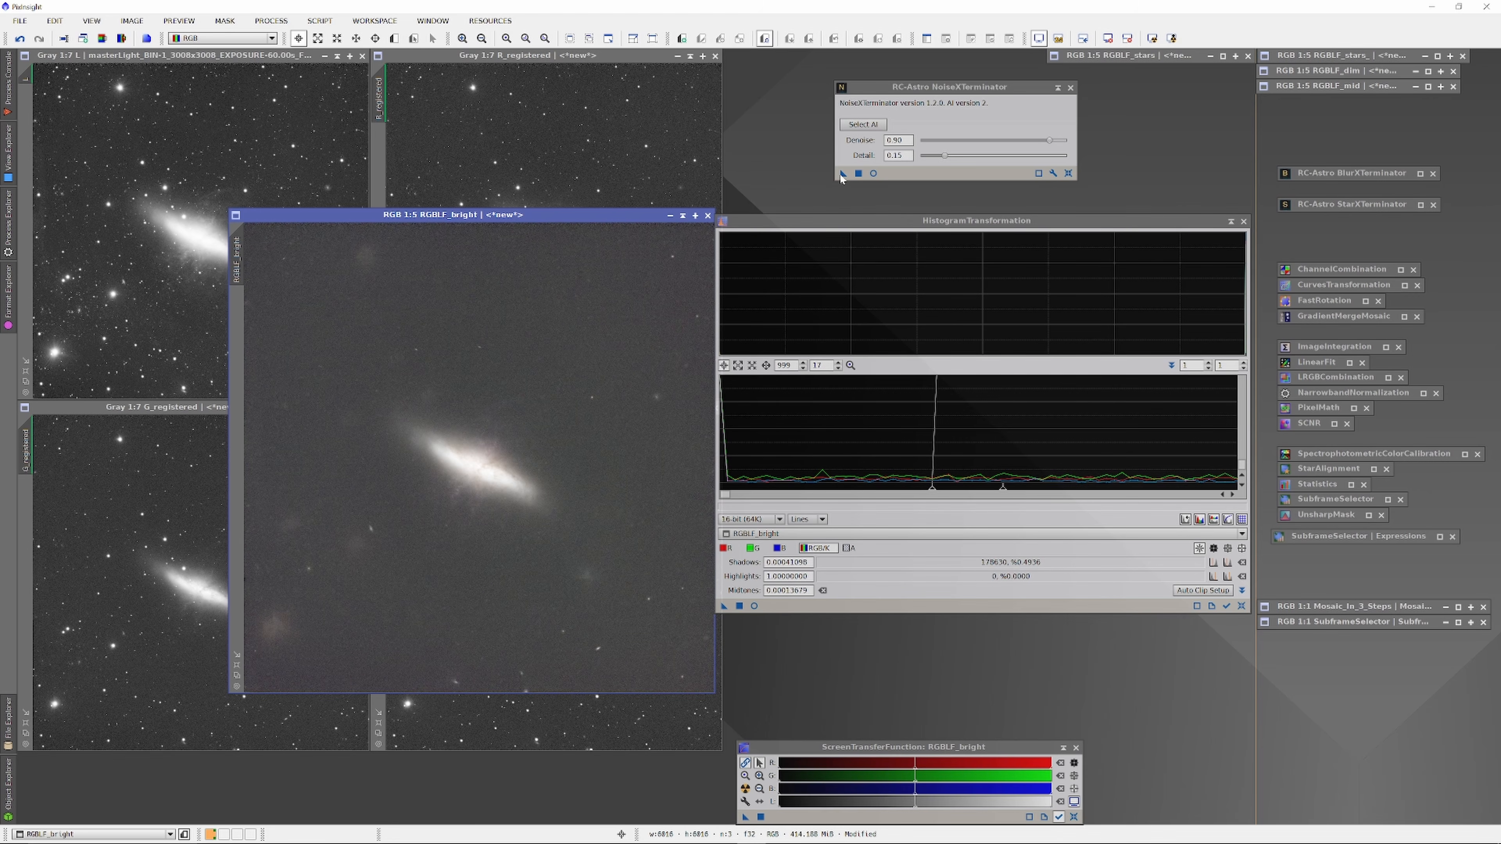
left_click_drag(842, 173, 504, 390)
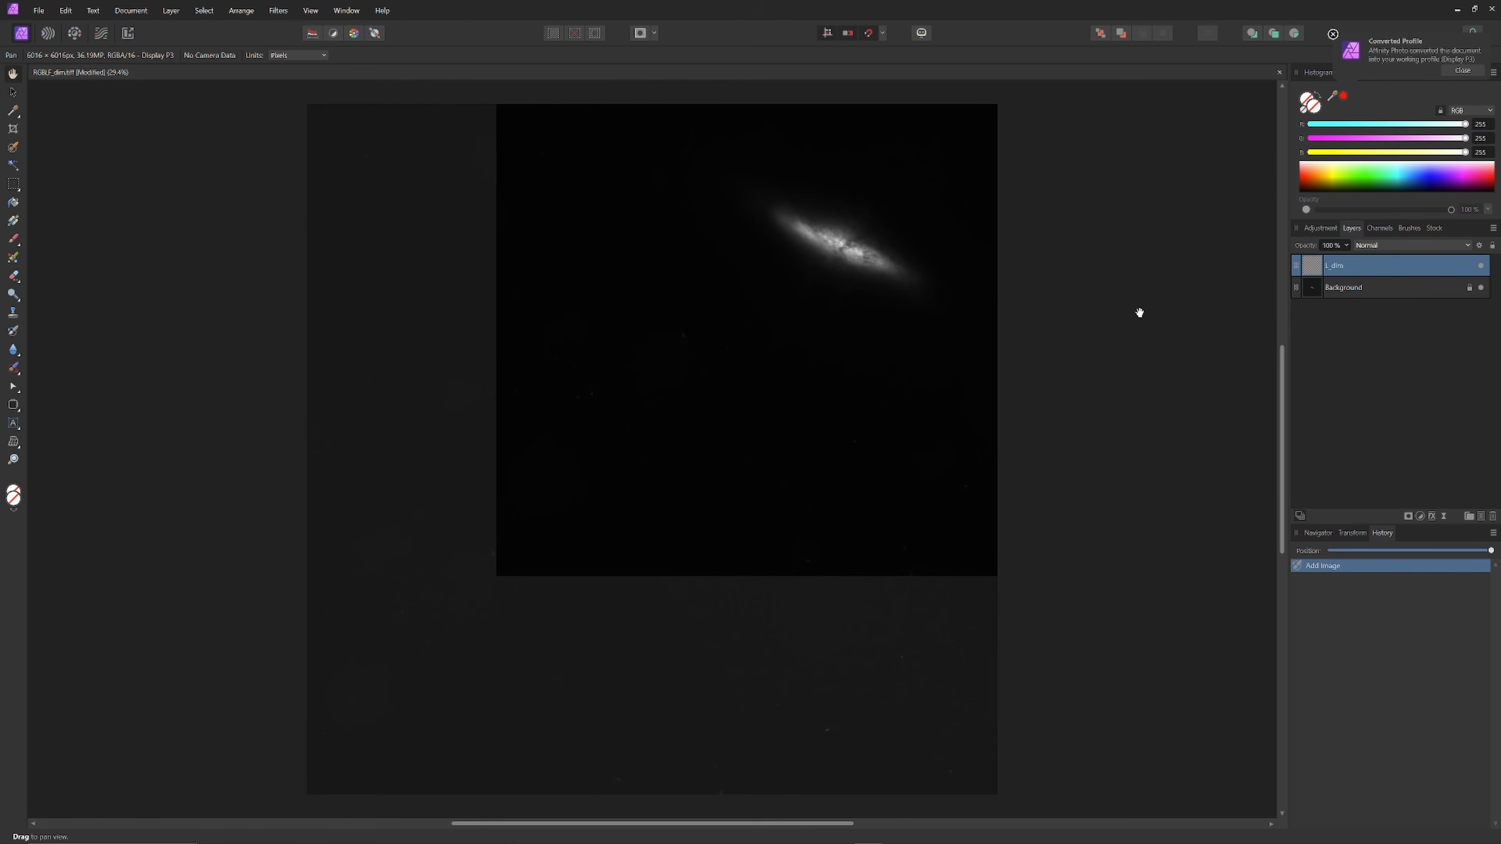
In Affinity Photo, move the L_dim layer so that it lines up exactly with the Background layer.
key("v")
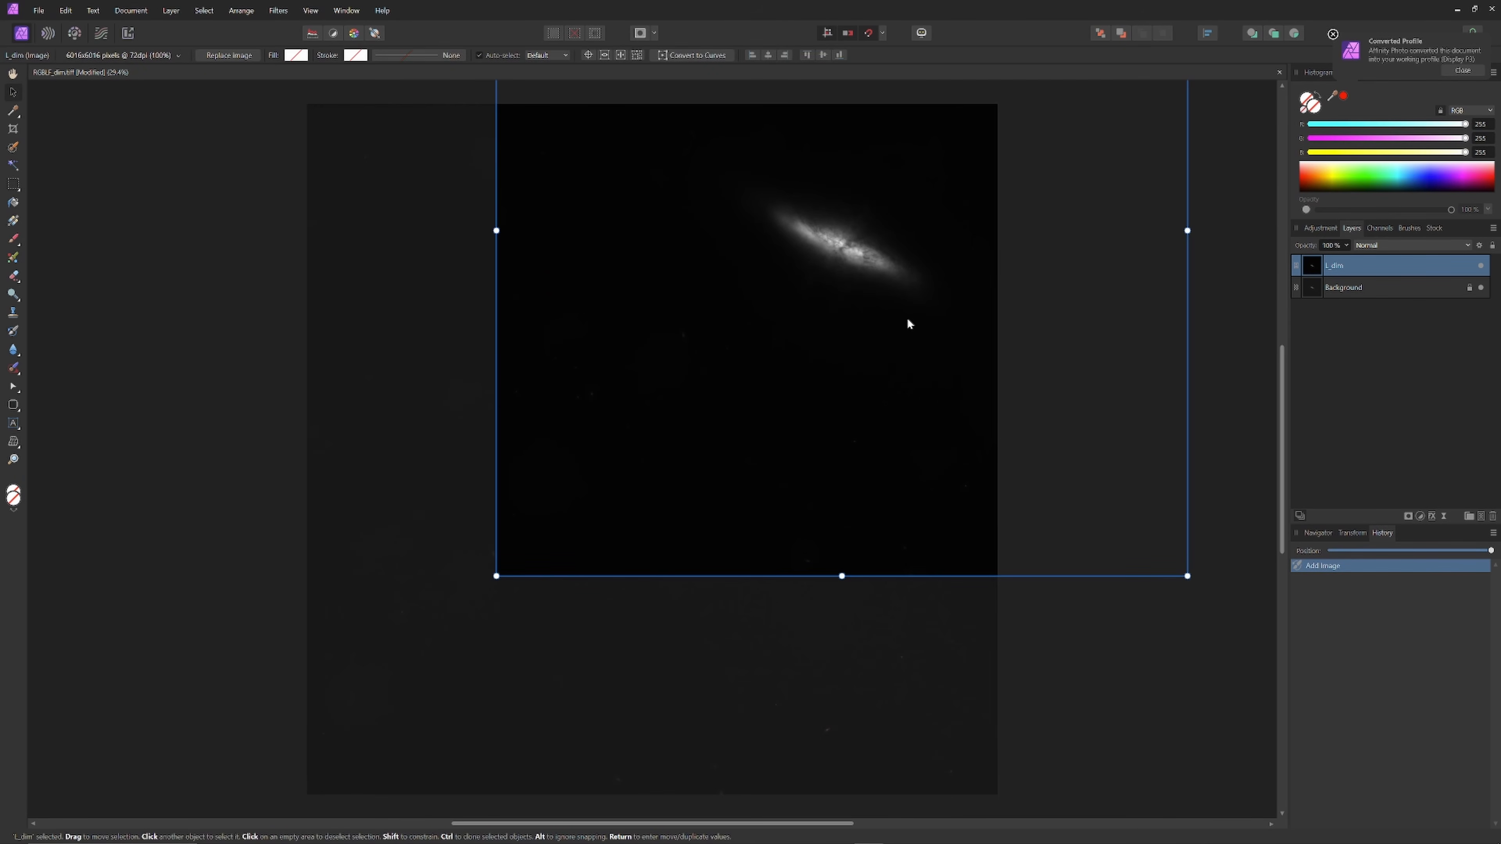
left_click_drag(957, 309, 771, 522)
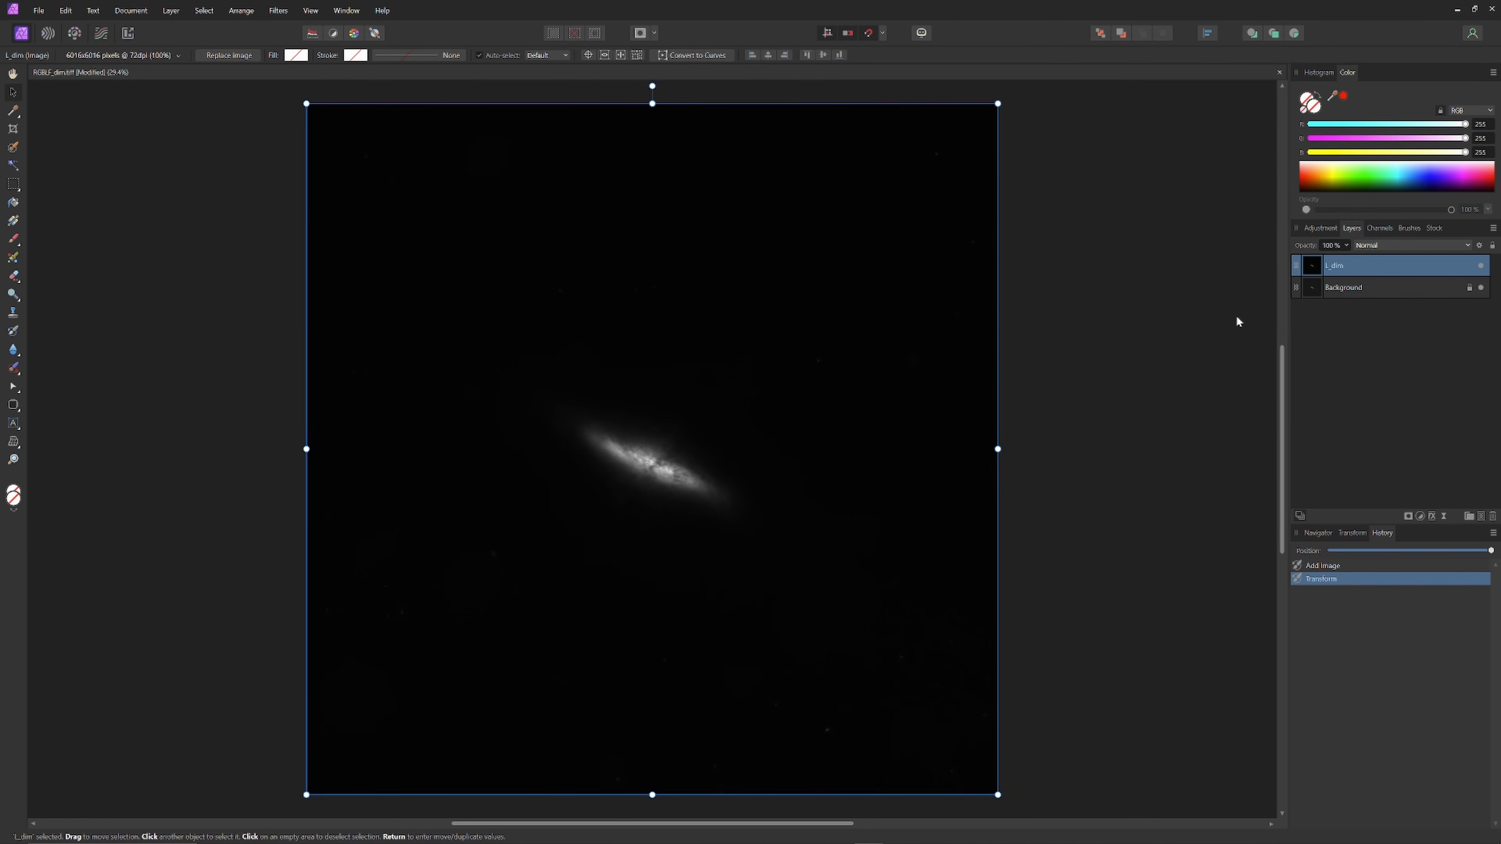
Rename the Background layer as "RGB d".
double_click(1358, 292)
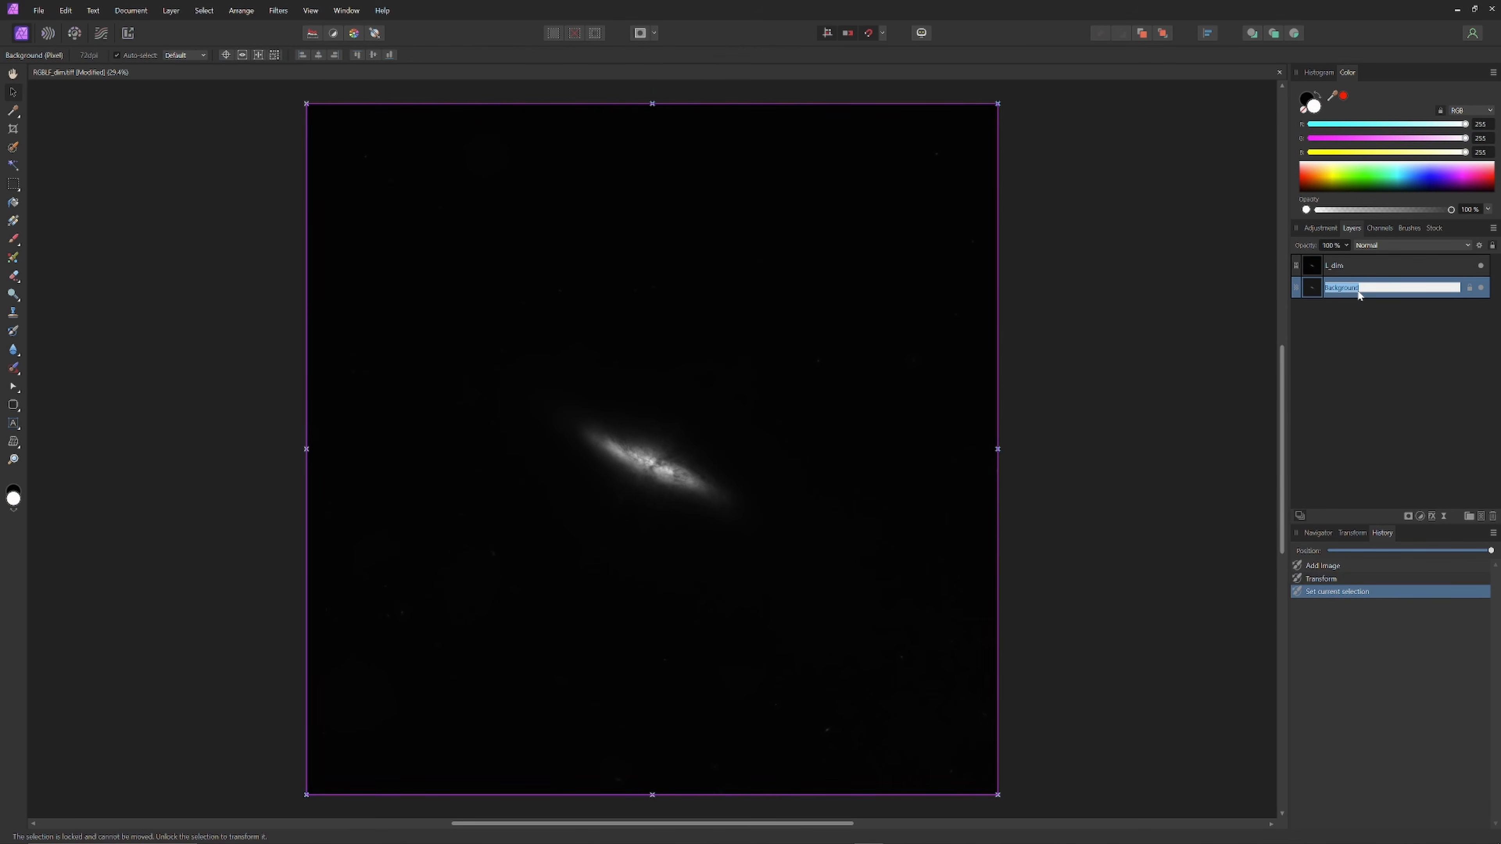
type("RGB d")
key("Return")
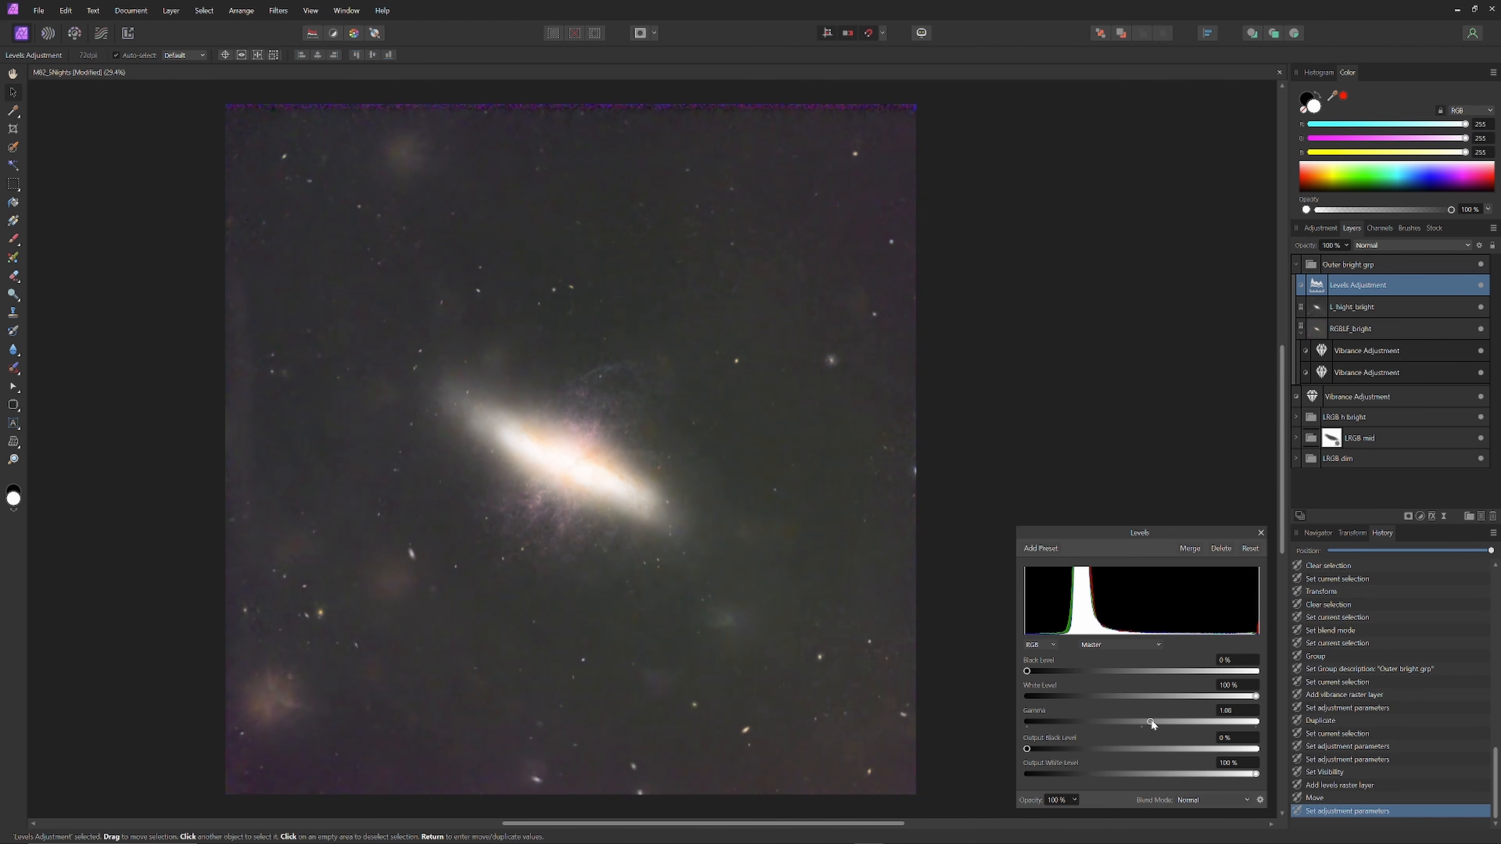
Adjust the Levels adjustment in Outer bright grp to master gamma 1.282, master white level 98% and green gamma 1.063.
left_click_drag(1162, 723, 1174, 726)
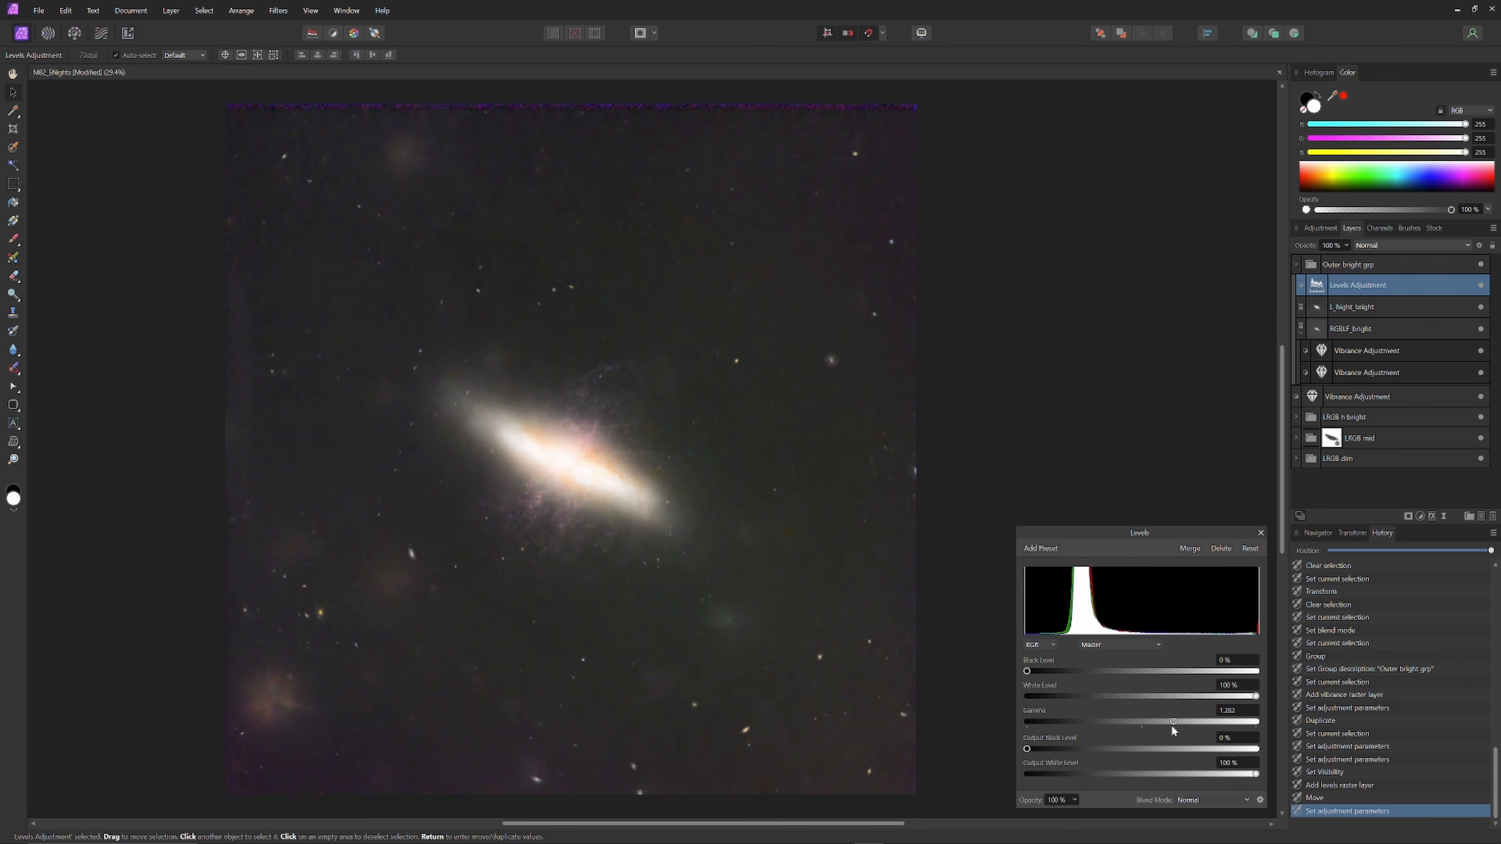
left_click_drag(1256, 697, 1252, 700)
left_click(1135, 645)
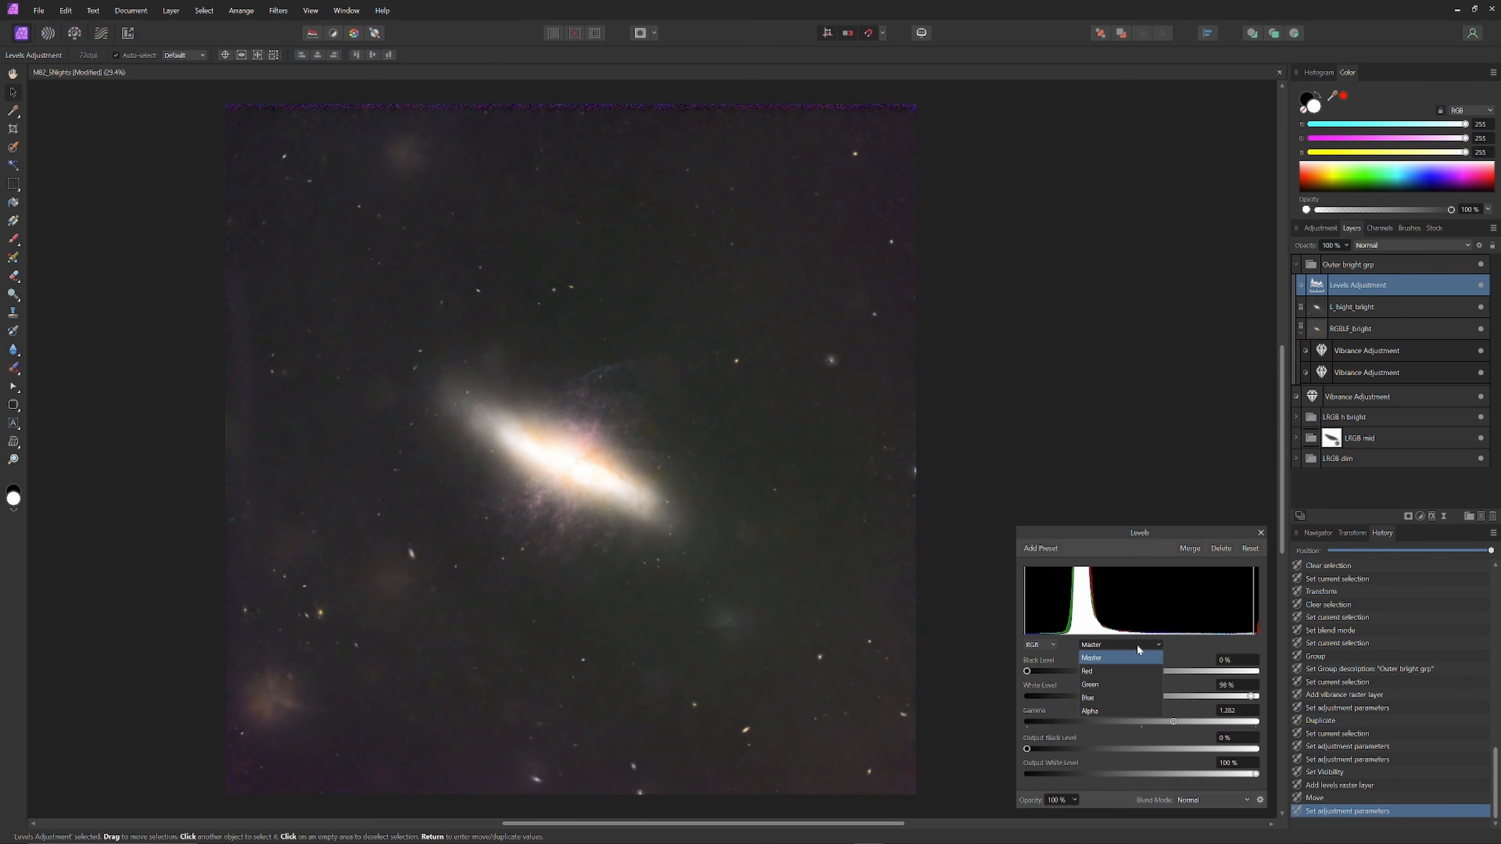
left_click(1122, 665)
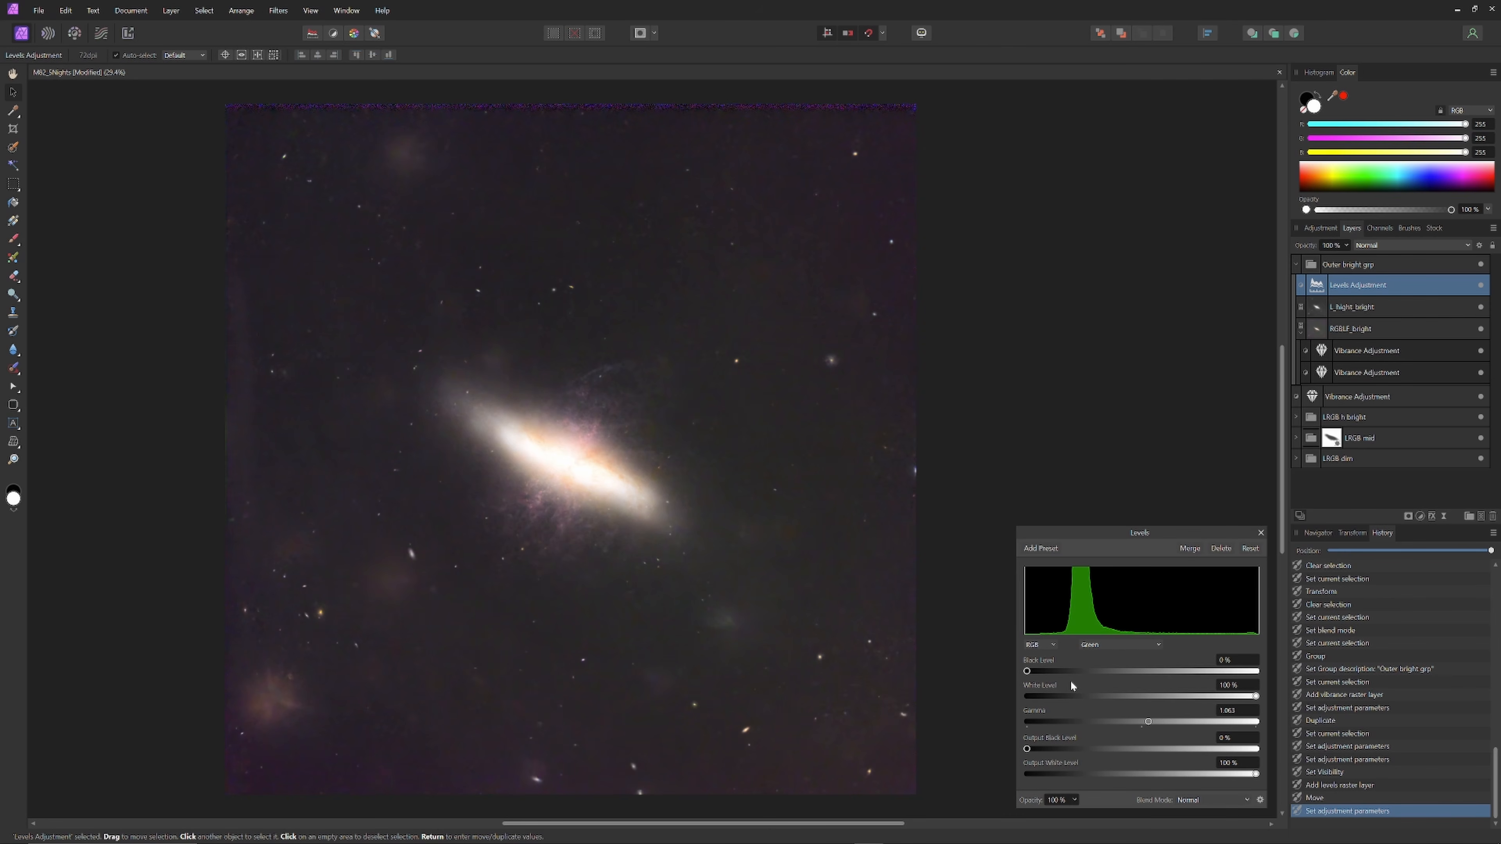
left_click(1261, 533)
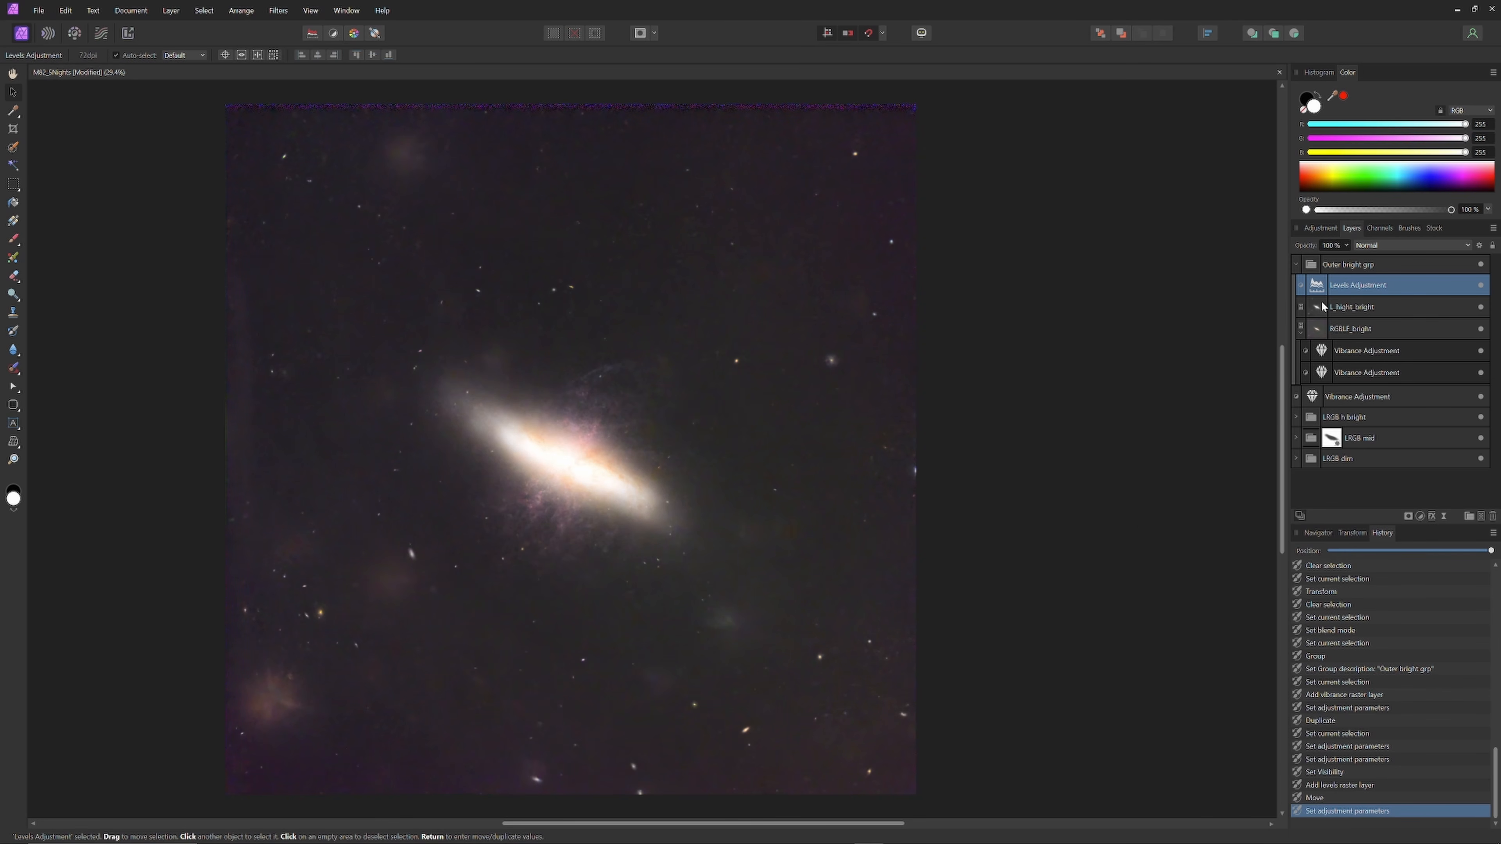
Add a mask to the Outer bright grp group.
left_click(1350, 265)
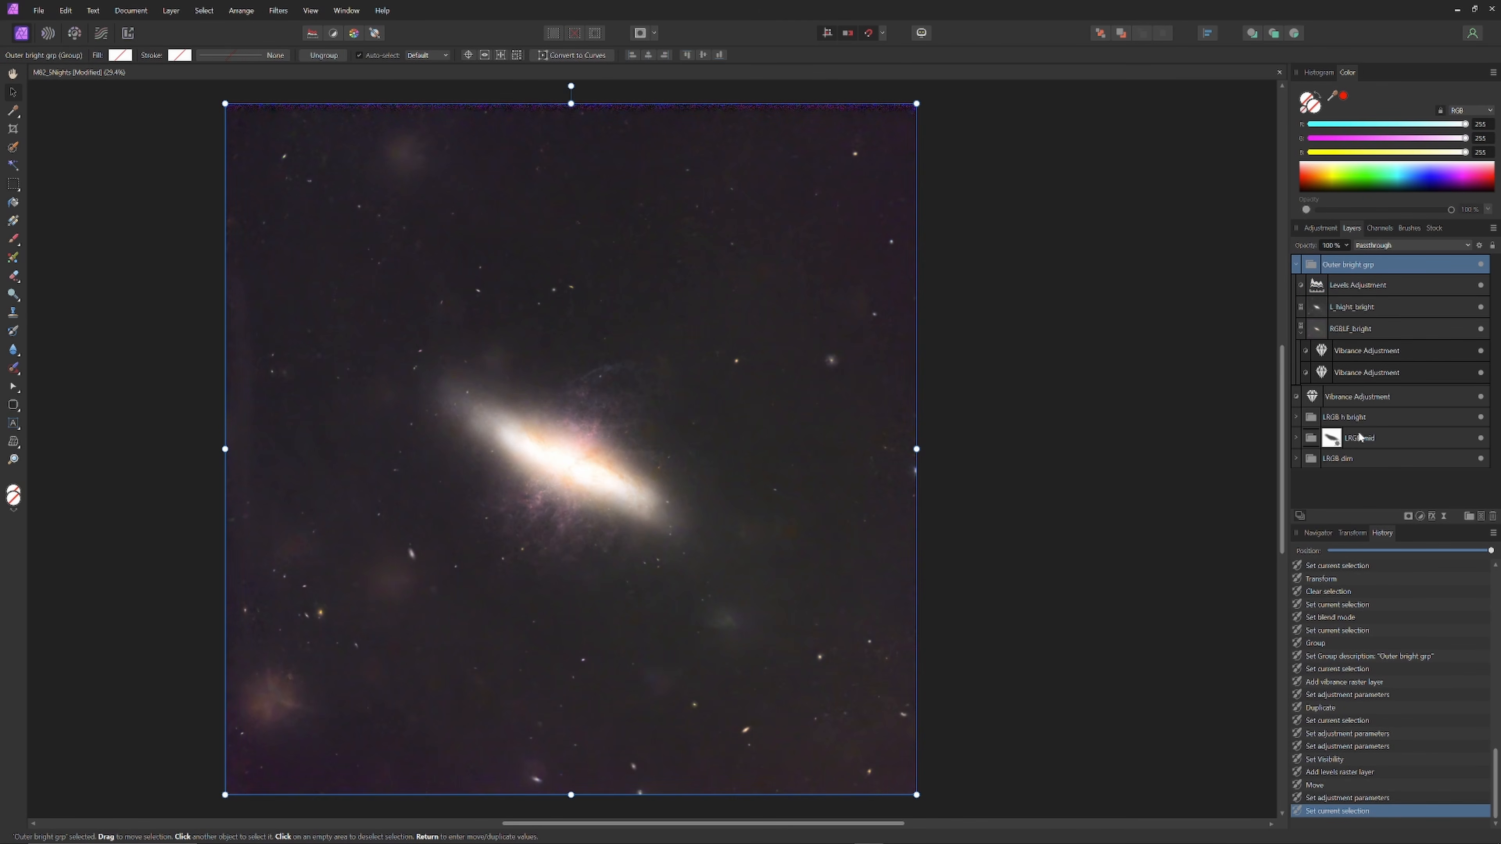
left_click(1409, 516)
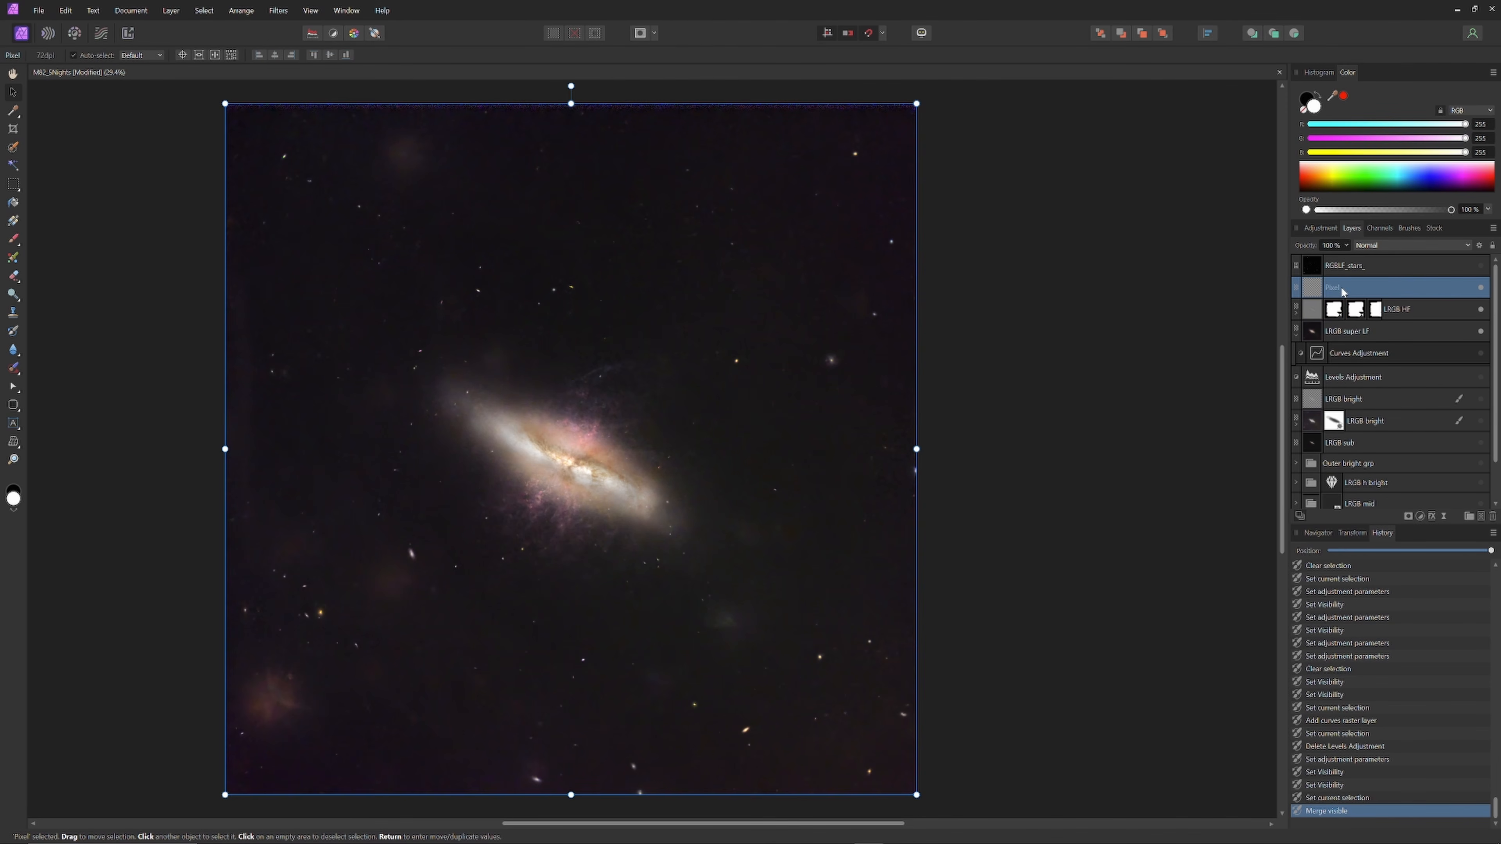
Rename the newly merged pixel layer as "LRGB exp".
double_click(1360, 287)
type("LRGB")
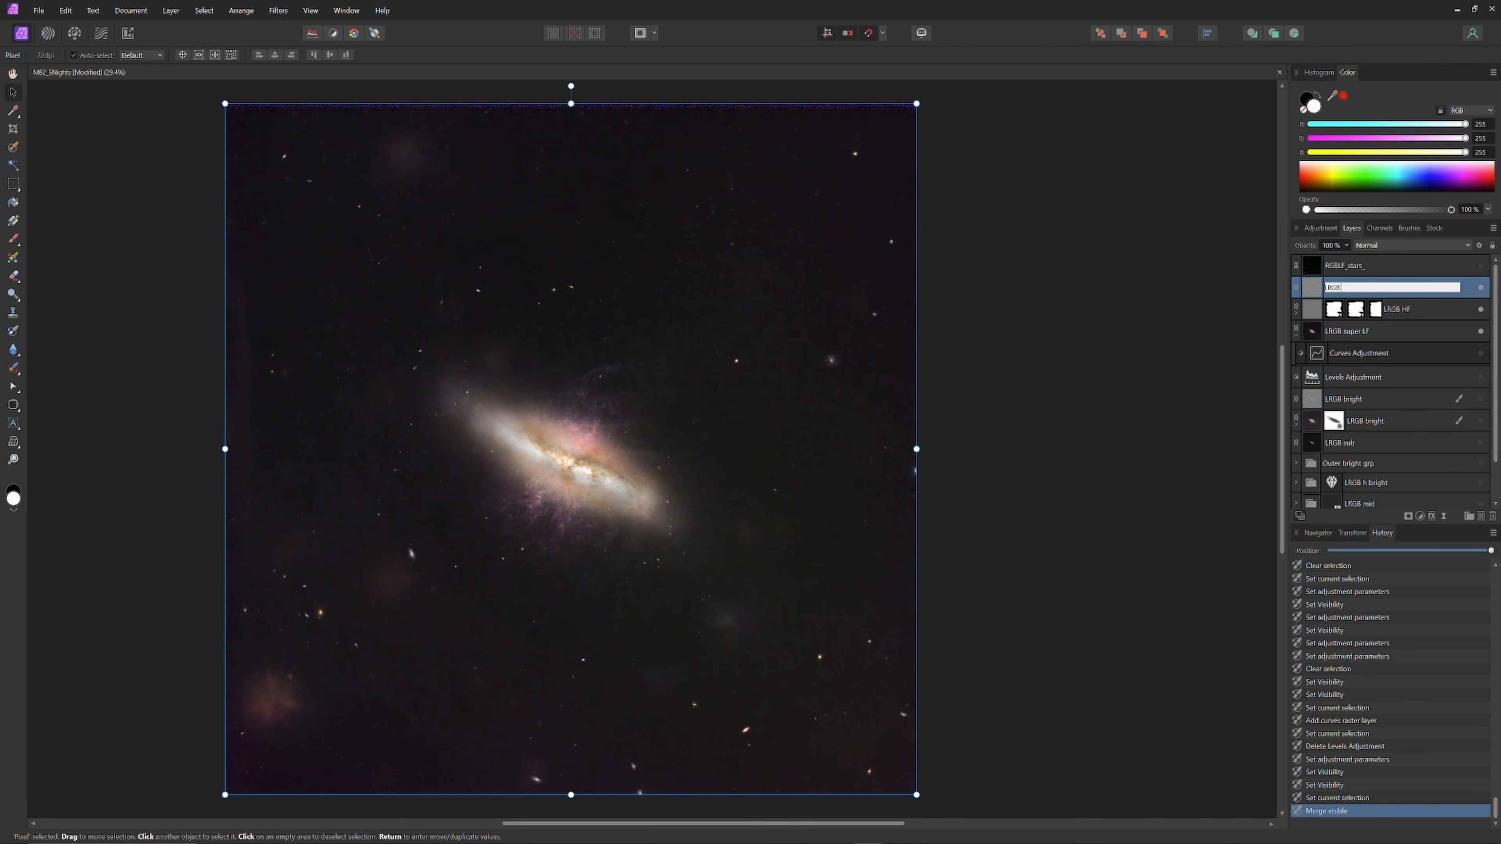
type(" exp")
key("Return")
Denoise the LRGB exp layer with NoiseXTerminator at denoise 90% and detail 15.
left_click(278, 10)
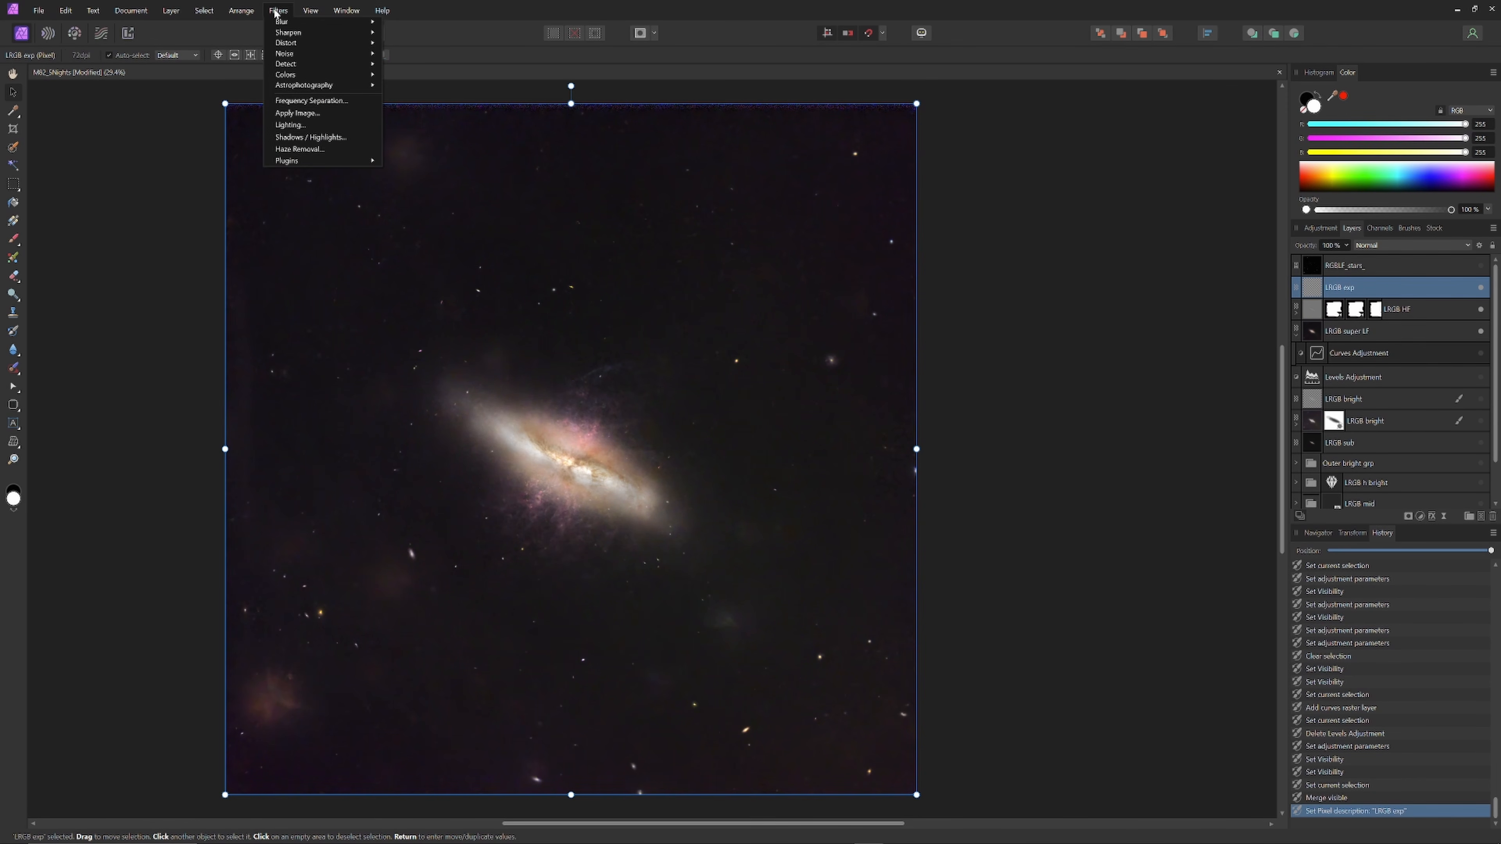
mouse_move(331, 161)
mouse_move(420, 162)
left_click(491, 163)
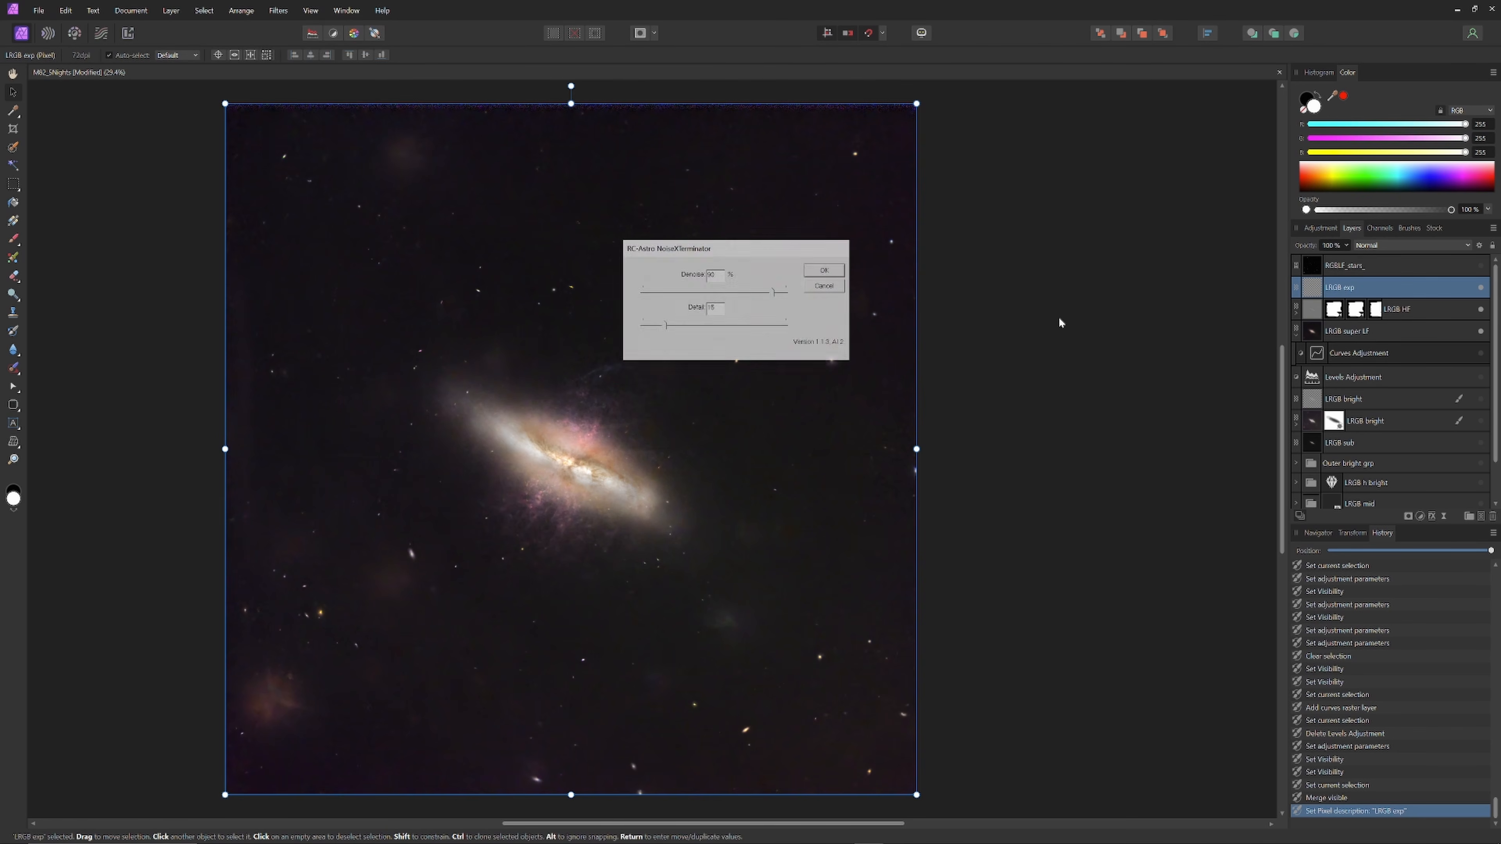
left_click(824, 270)
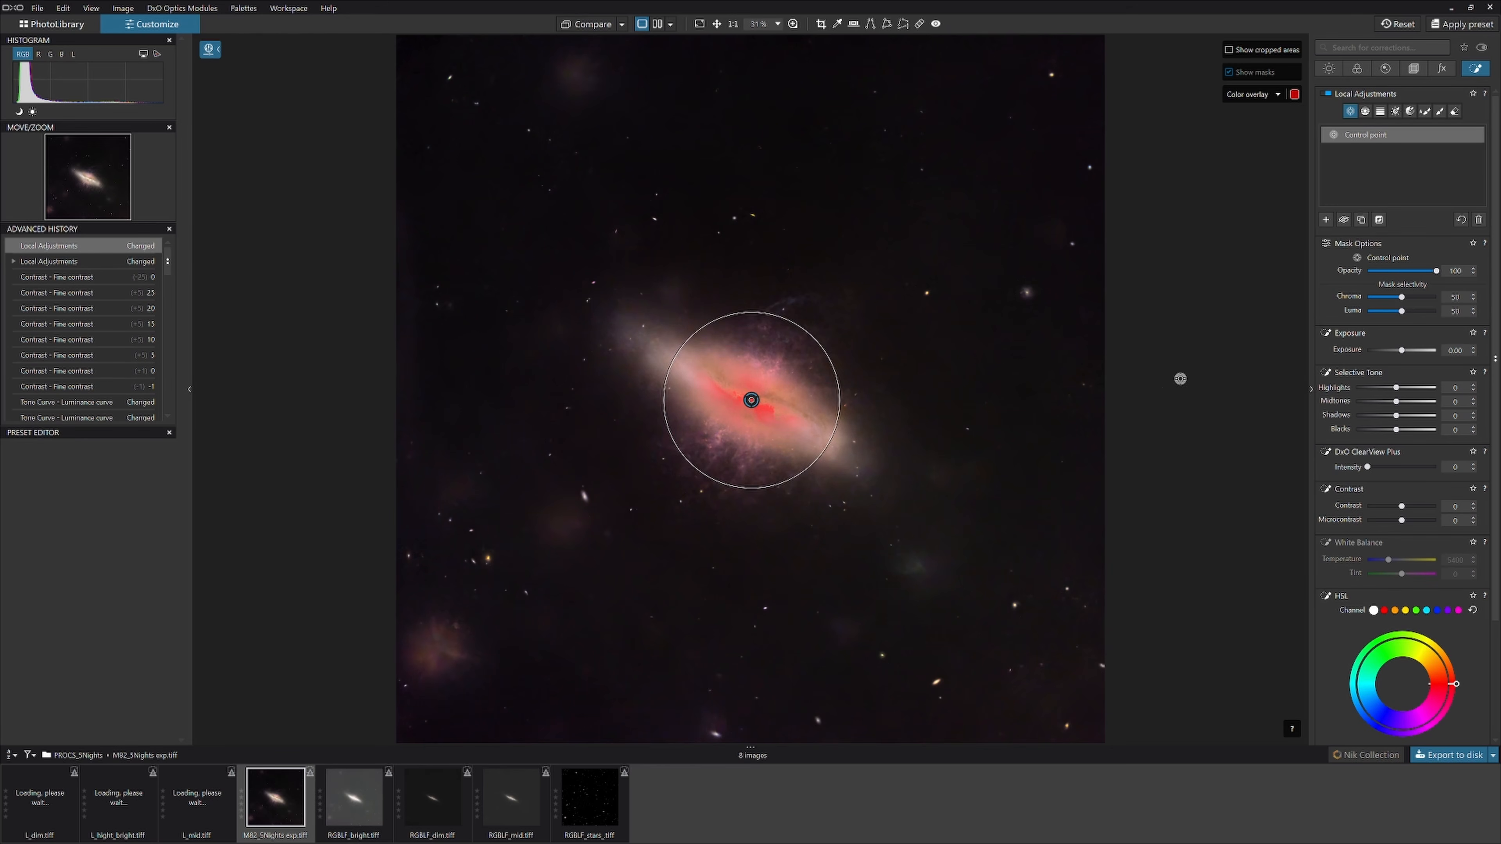
In DxO PhotoLab, set the galaxy control point's microcontrast to 25, highlights to -30 and midtones to 40.
left_click_drag(1401, 521, 1411, 520)
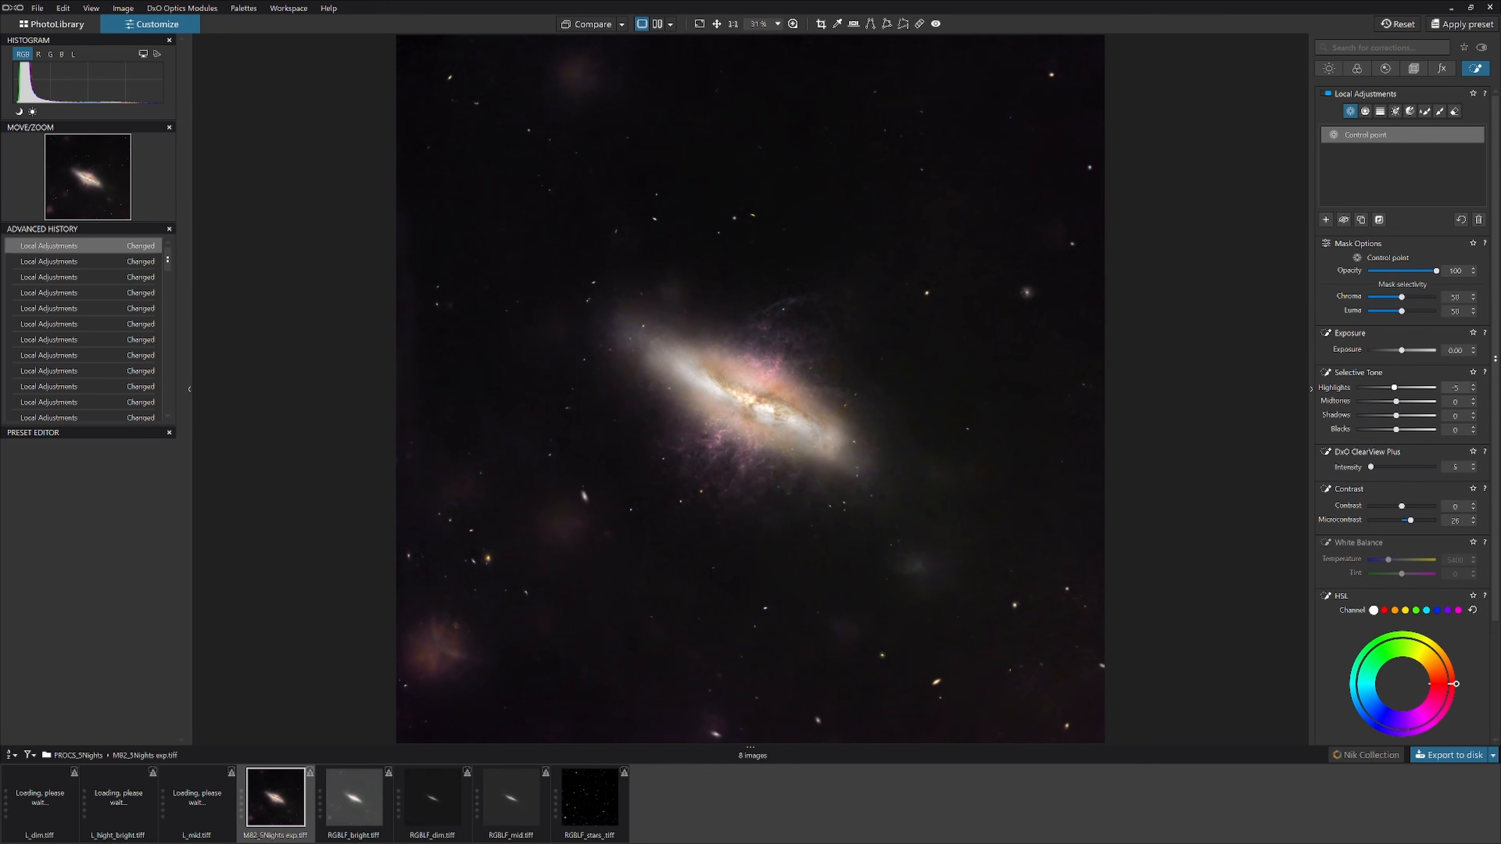
left_click_drag(1394, 388, 1378, 388)
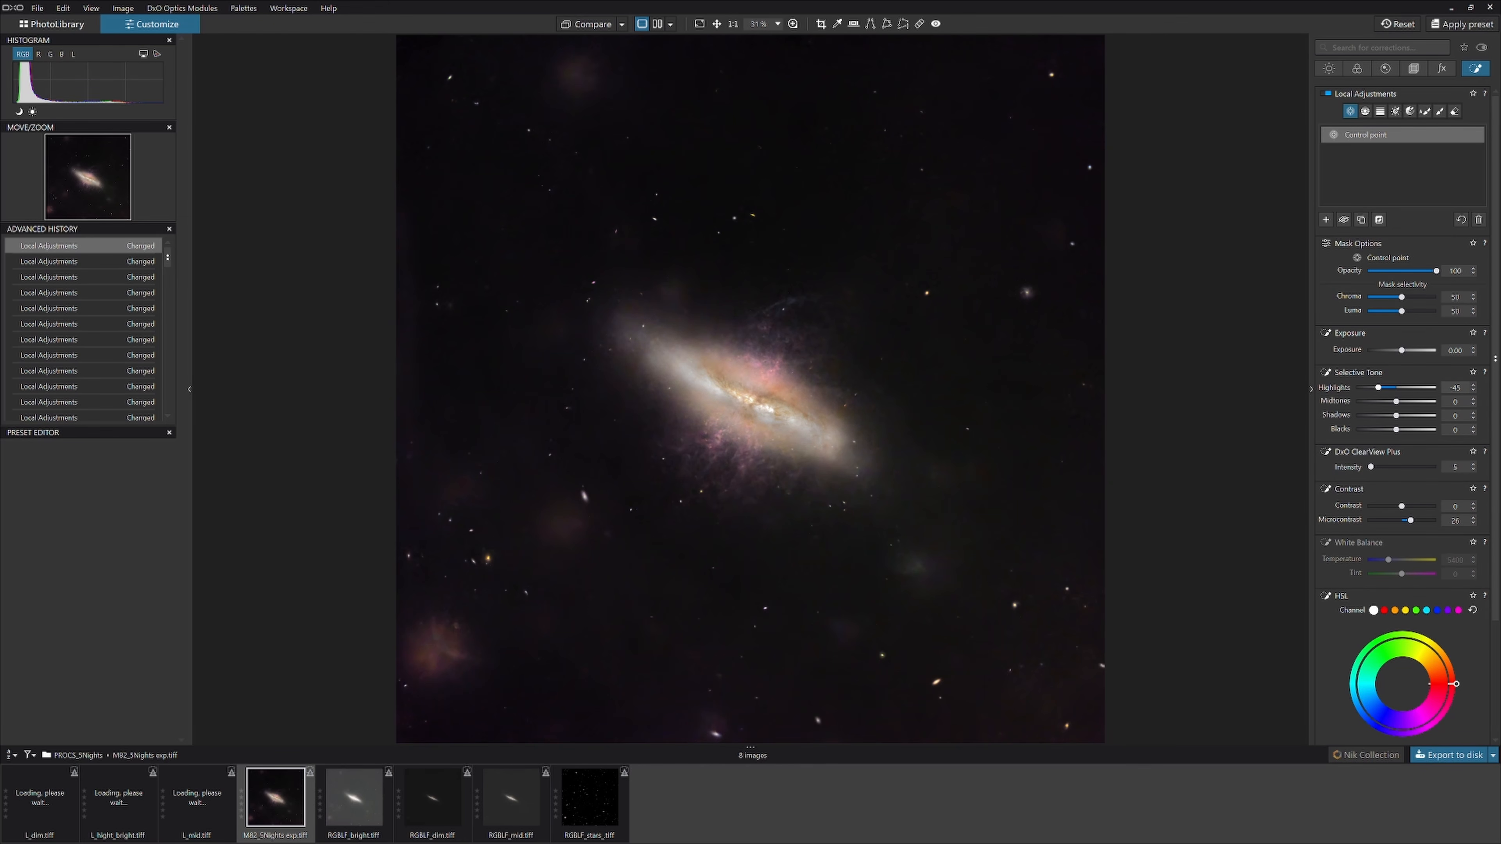
double_click(1380, 388)
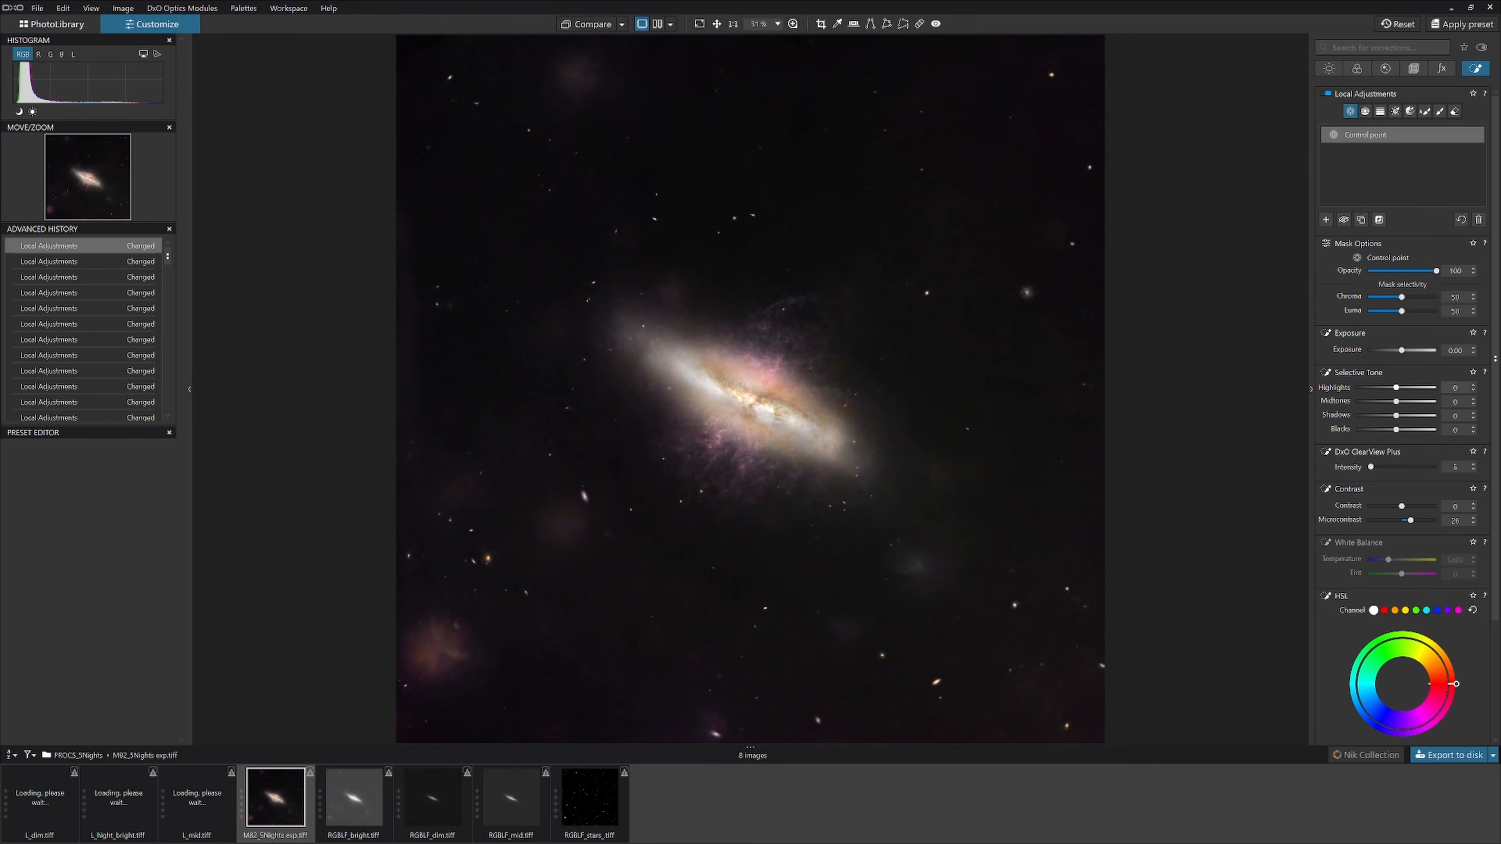
left_click_drag(1396, 388, 1412, 402)
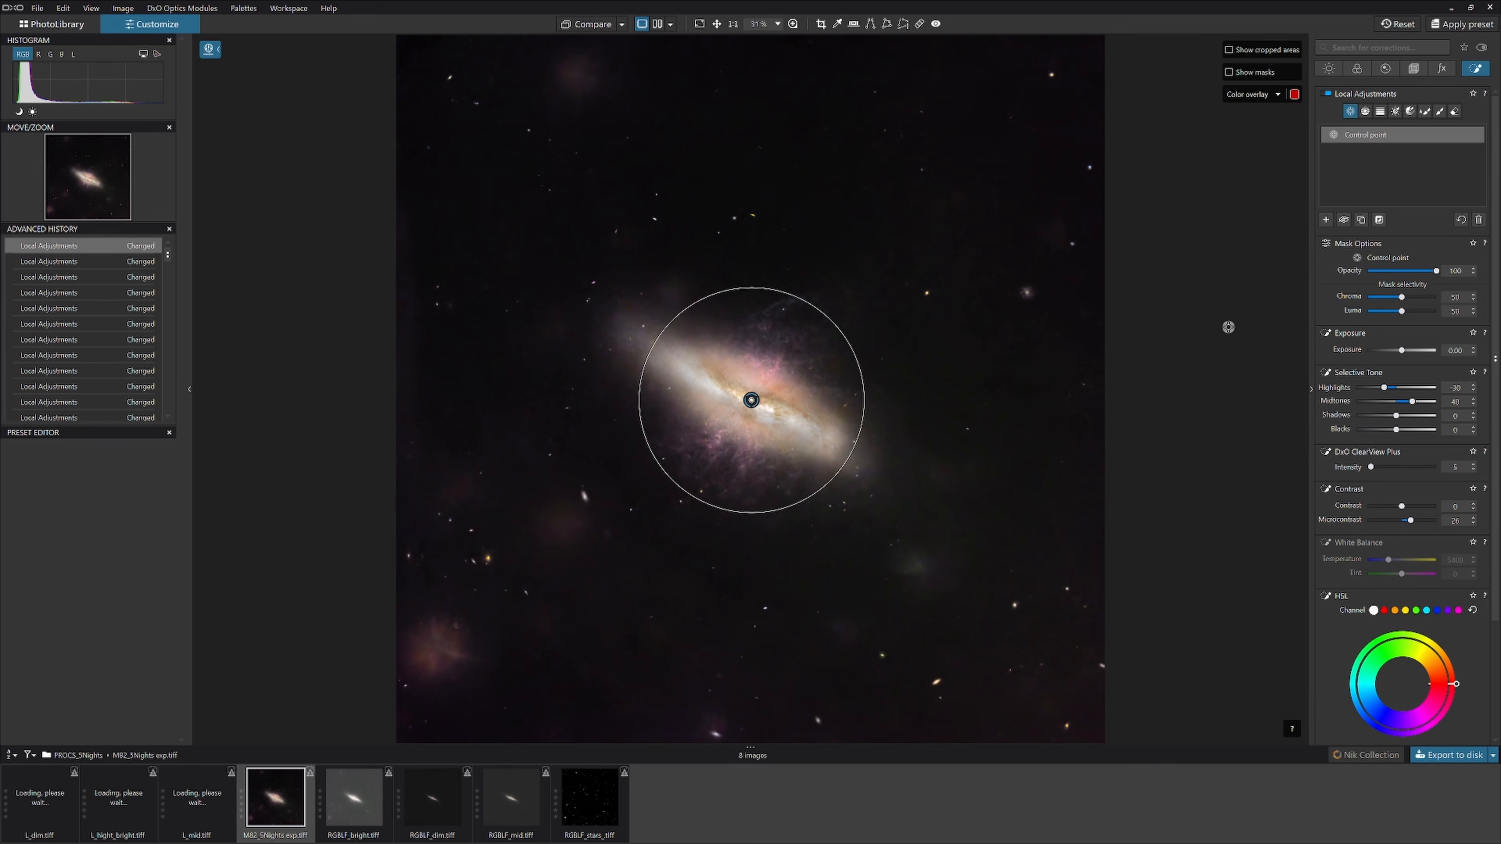
Set the Unsharp Mask intensity to 190 and the galaxy control point's sharpness intensity to about 18.
left_click(1386, 69)
left_click_drag(1387, 314, 1397, 314)
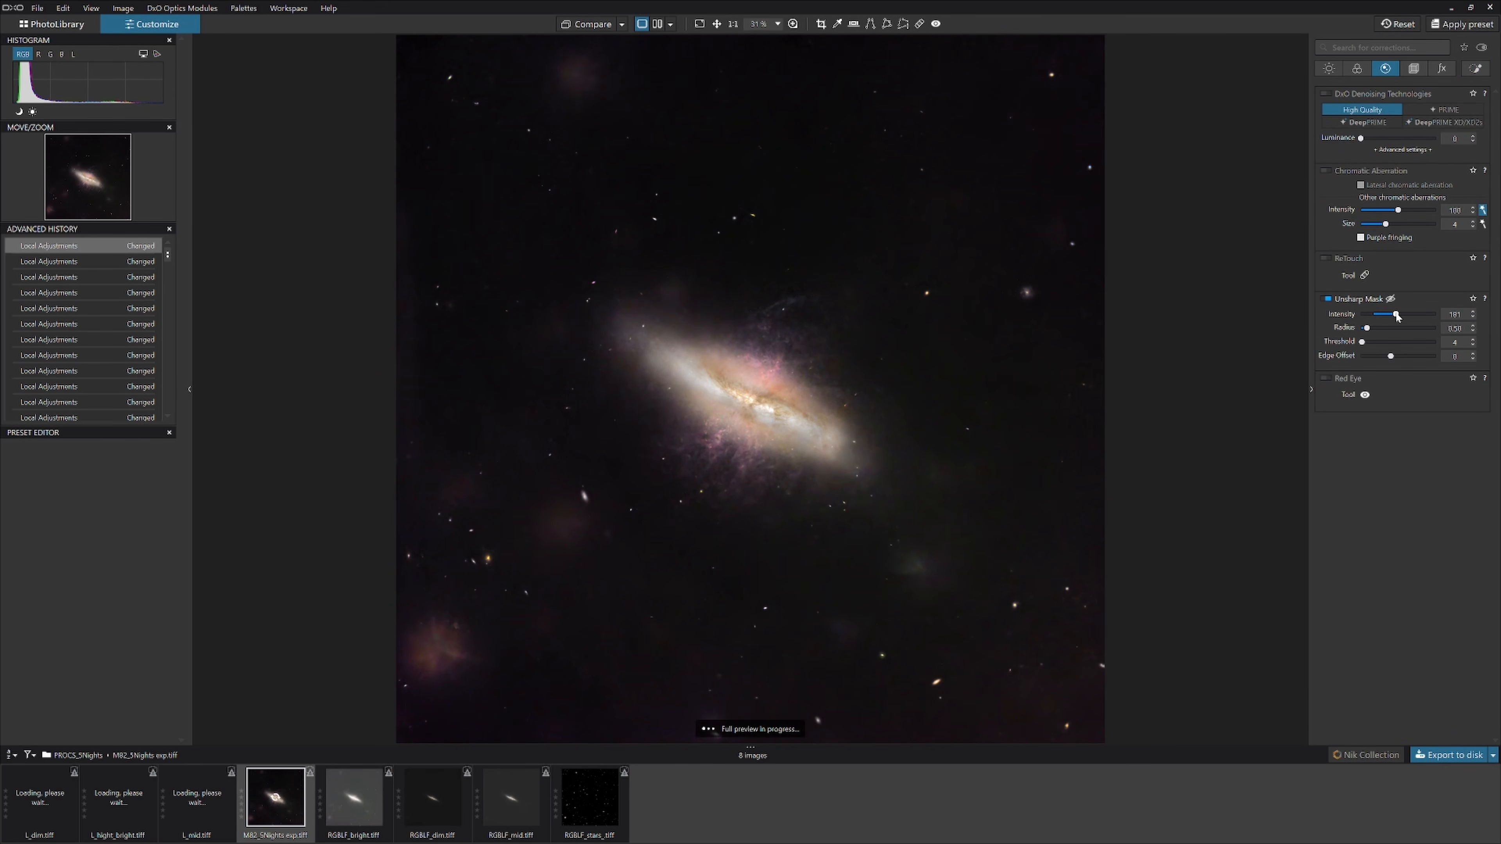
left_click(1476, 68)
scroll(1393, 558, "down", 3)
left_click_drag(1401, 692, 1408, 693)
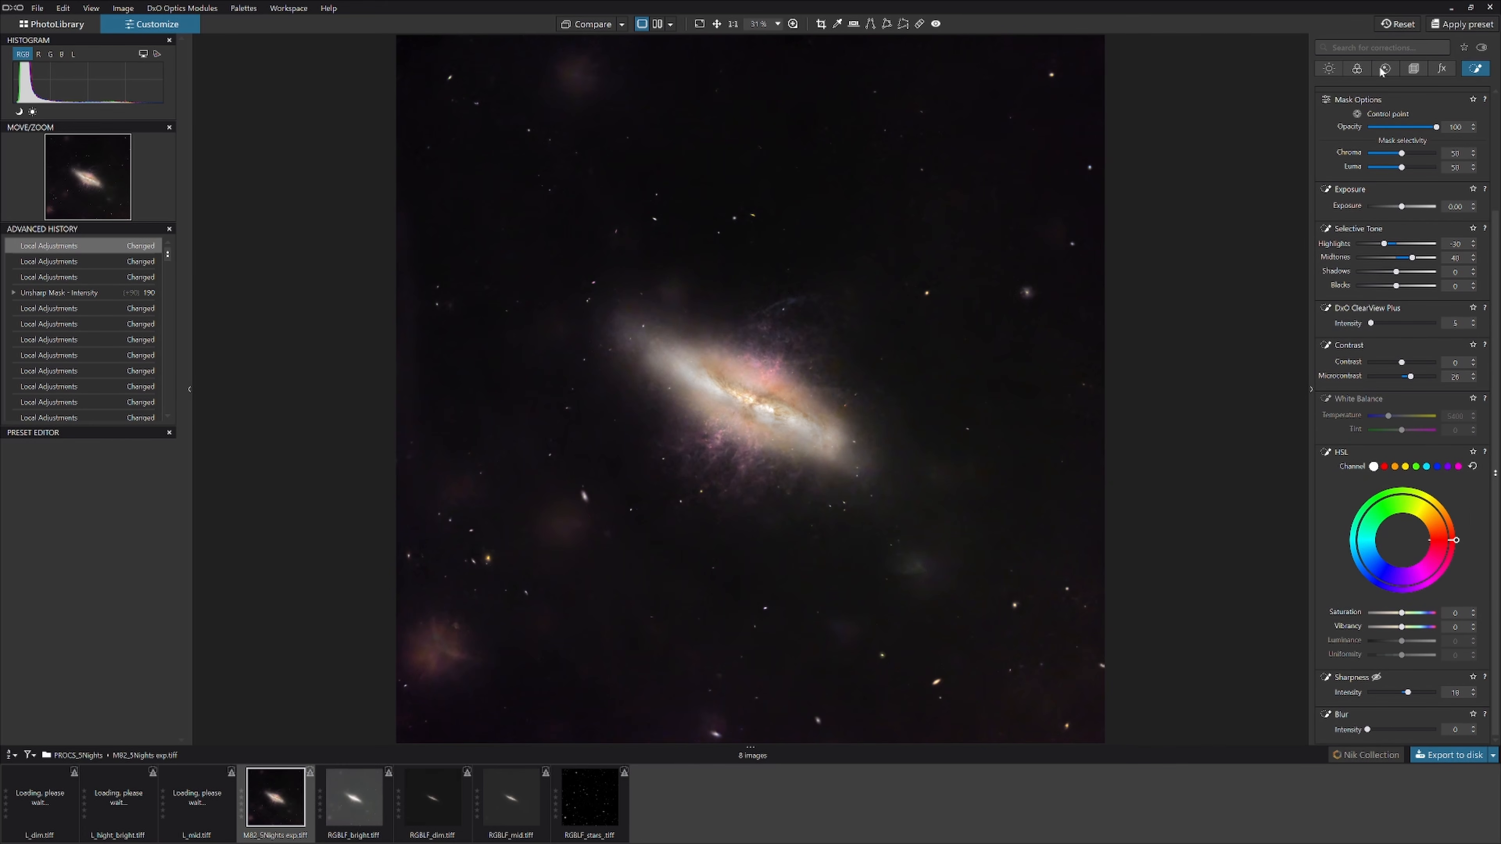
Set the global DxO ClearView Plus intensity to 2 and compare the edited image with the original.
left_click(1329, 68)
left_click_drag(1399, 296, 1290, 301)
left_click(1473, 293)
left_click(1474, 293)
left_click(589, 25)
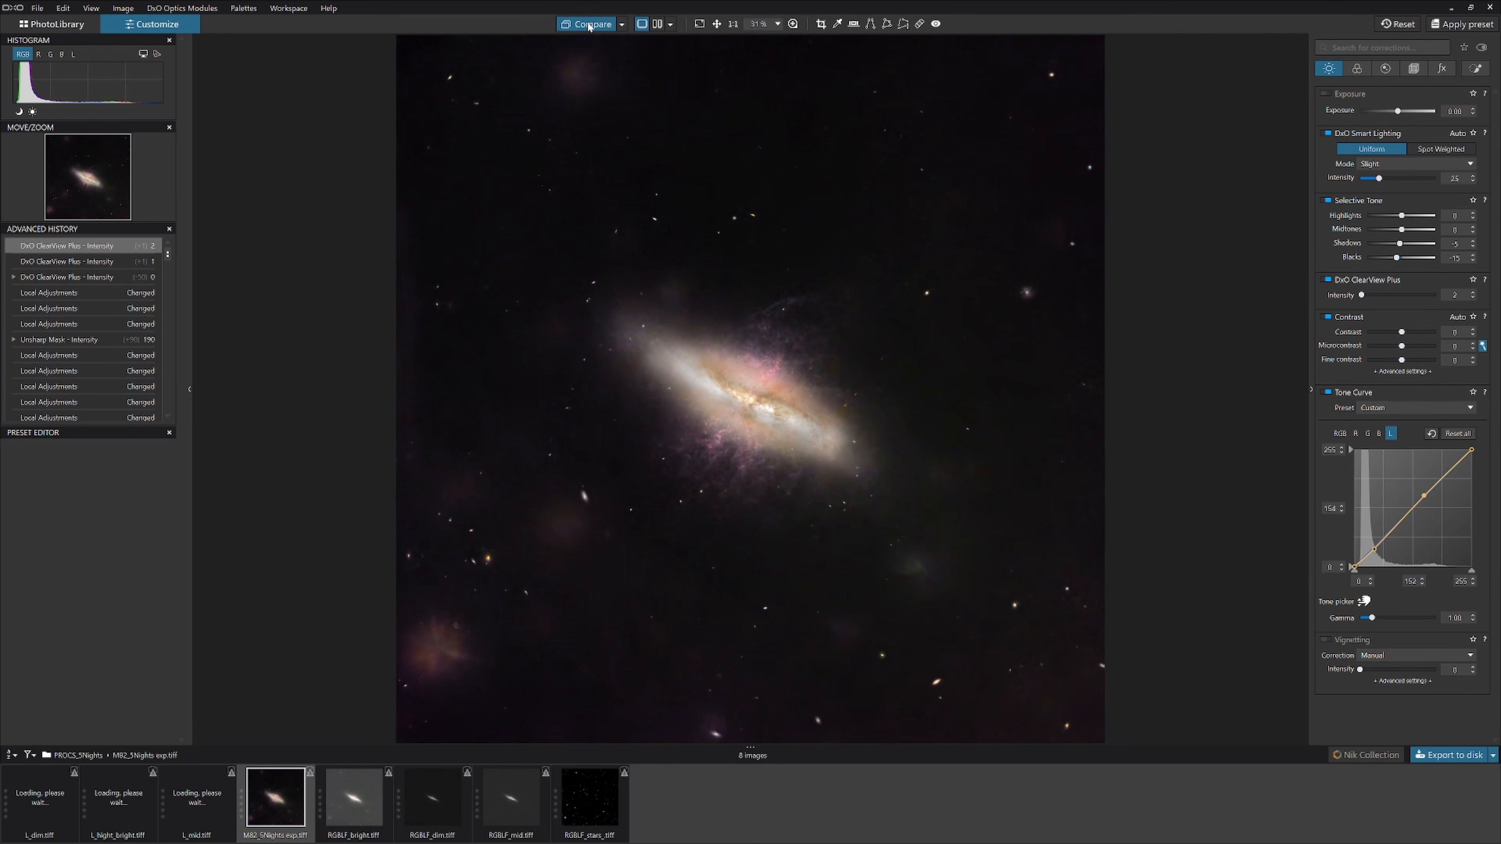
left_click(589, 25)
left_click(589, 25)
Set the global fine contrast to 30.
left_click_drag(1403, 360, 1401, 360)
left_click(1424, 360)
left_click(1424, 360)
left_click(1425, 360)
left_click(1424, 360)
left_click(1424, 360)
left_click(1424, 360)
left_click(1425, 360)
left_click(1402, 360)
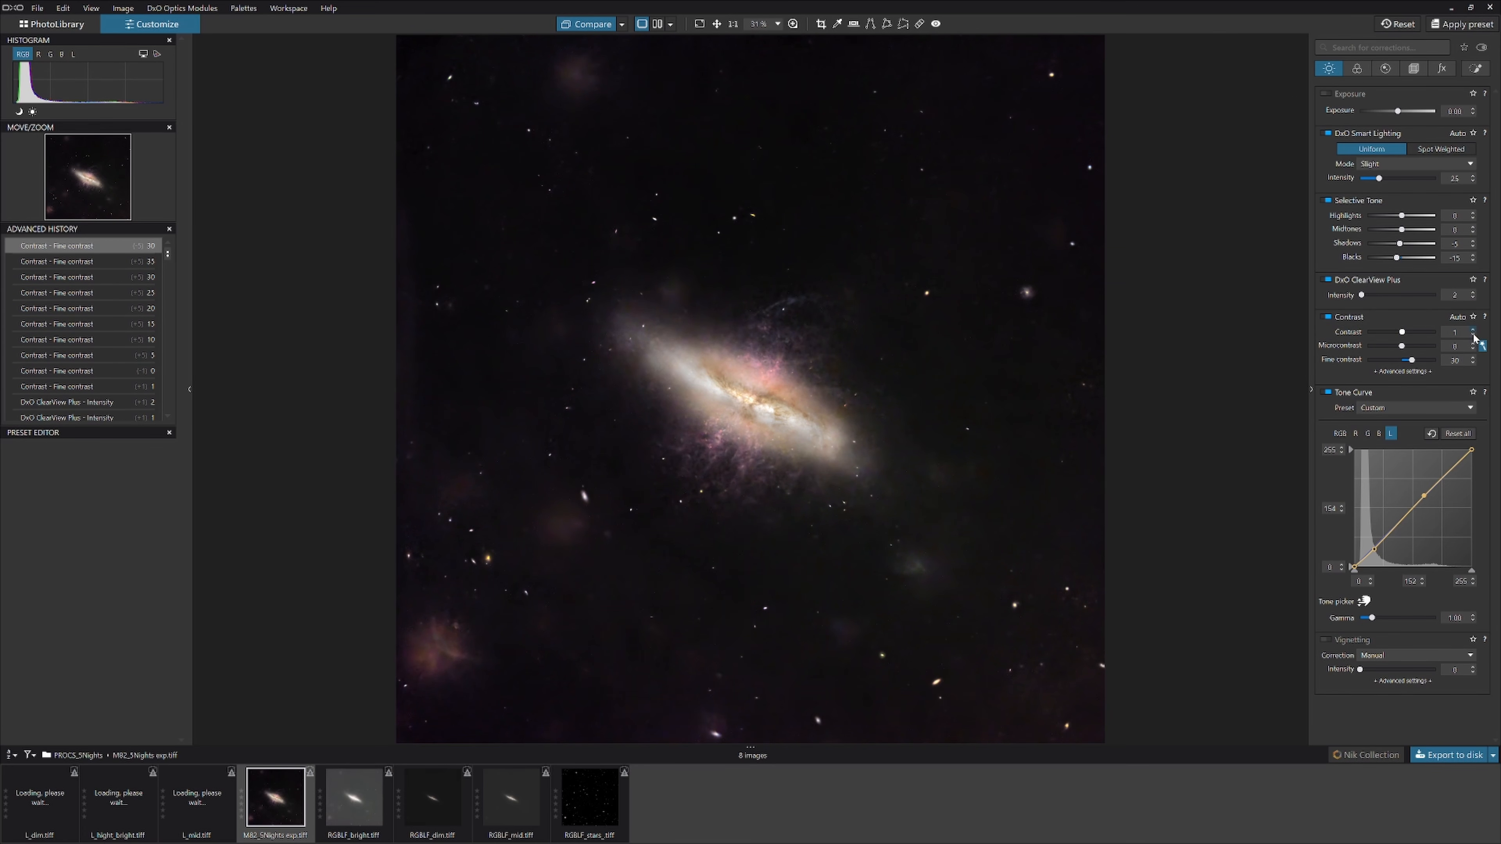